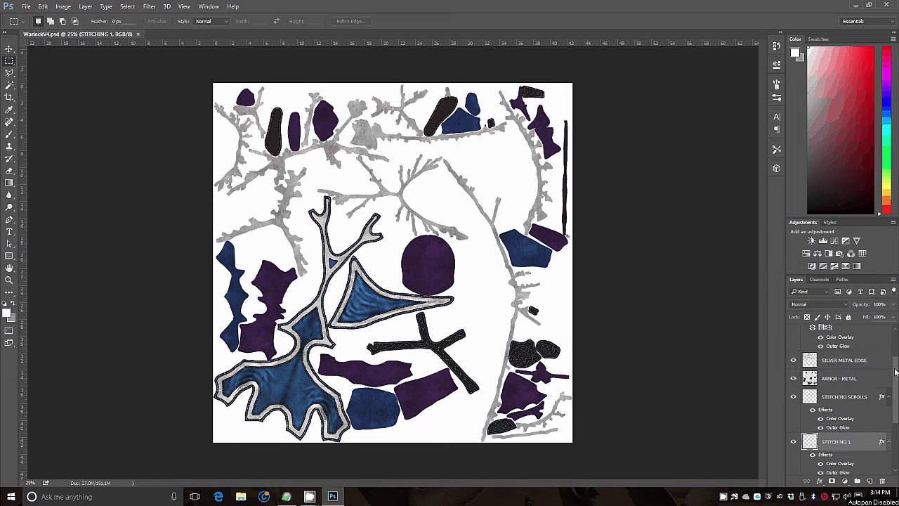
- Switch the FOLDS 2 layer's visibility off and on several times to compare the blue fabric's shading
scroll(897, 339, up, 3)
scroll(897, 339, down, 5)
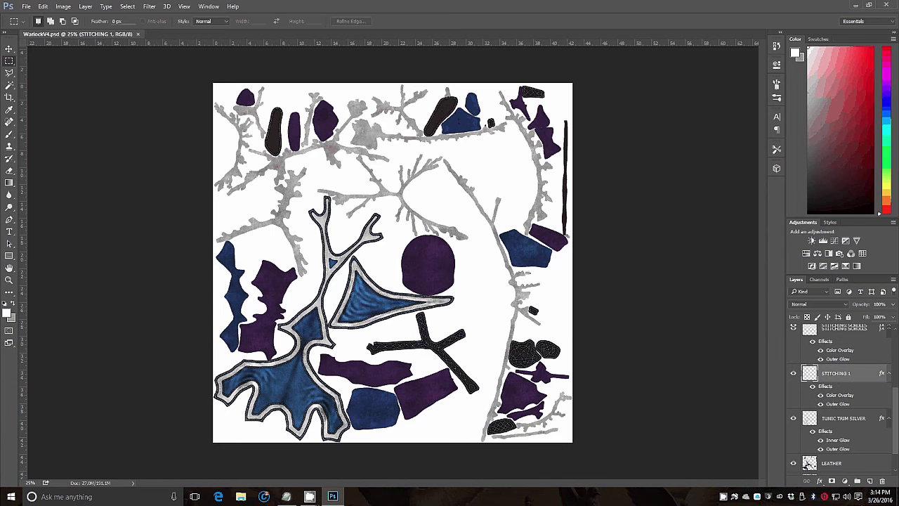
scroll(843, 397, up, 5)
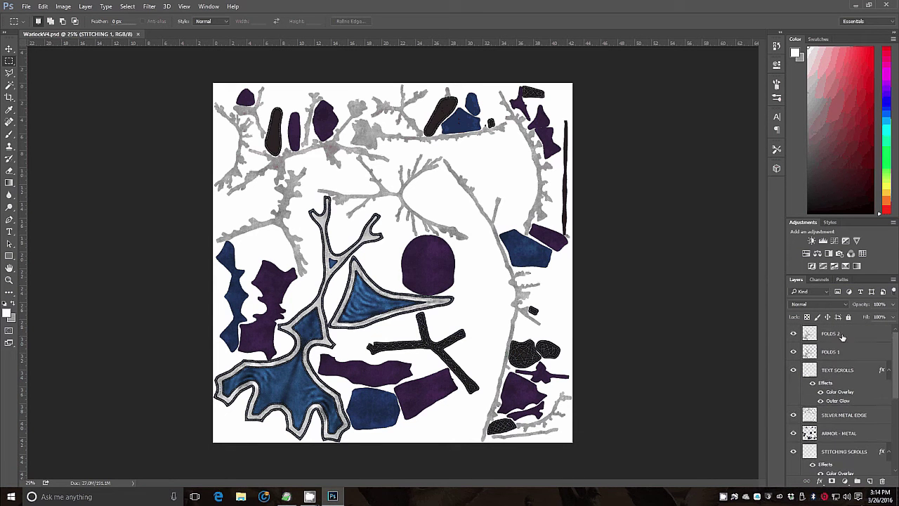
click(794, 335)
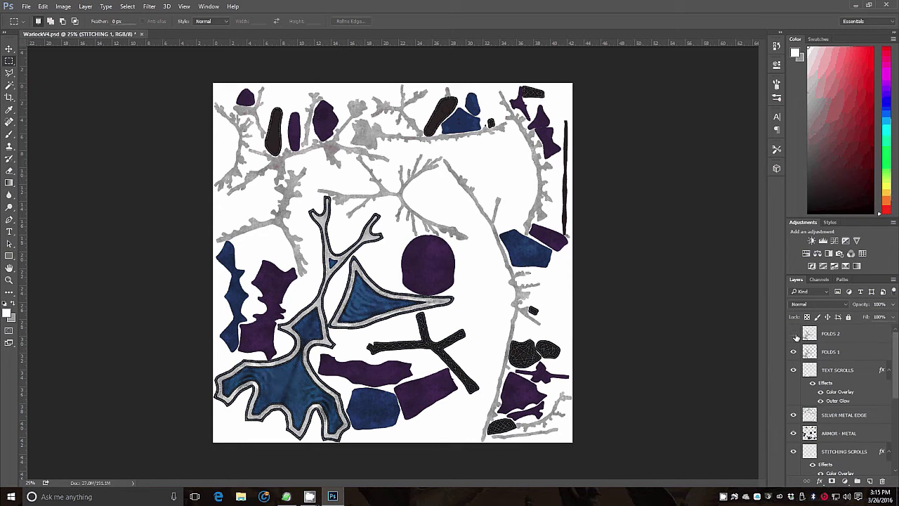
click(795, 334)
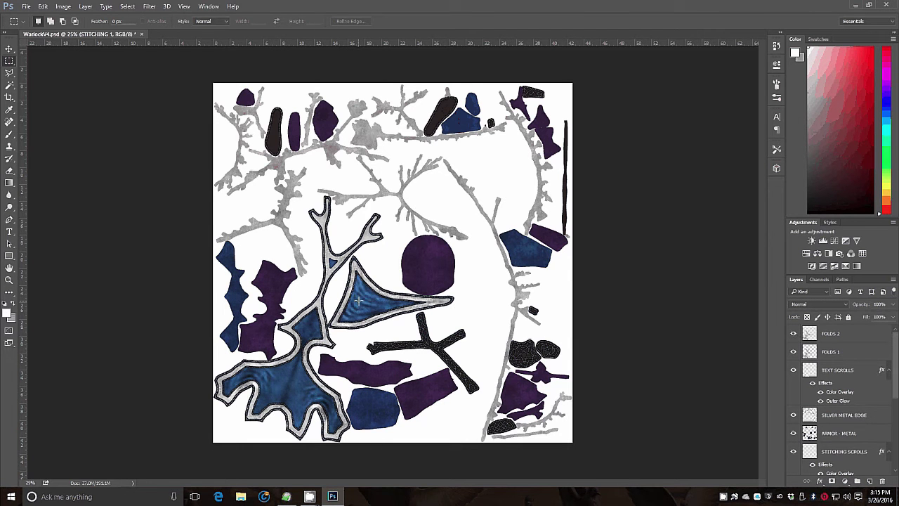
click(794, 334)
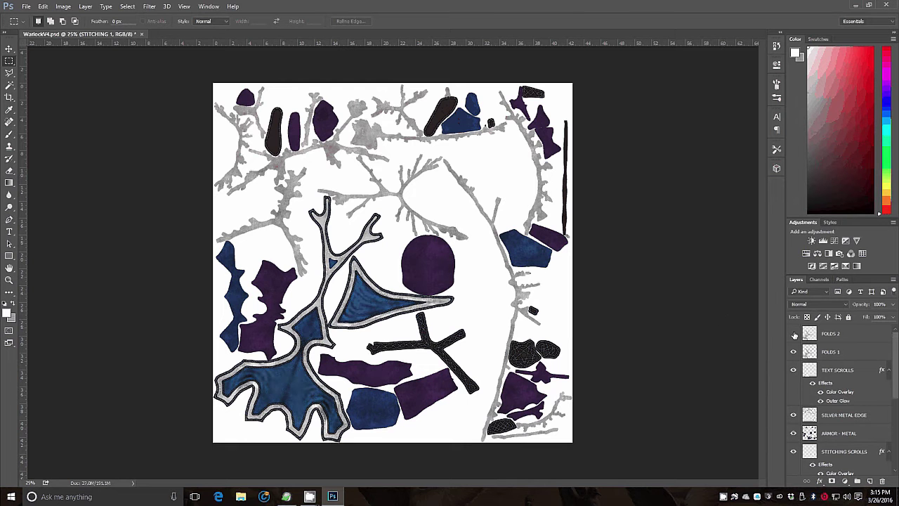
click(795, 335)
click(795, 335)
- Hide FOLDS 1 to compare the fabric without folds, restore both folds layers, and select FOLDS 1
click(794, 352)
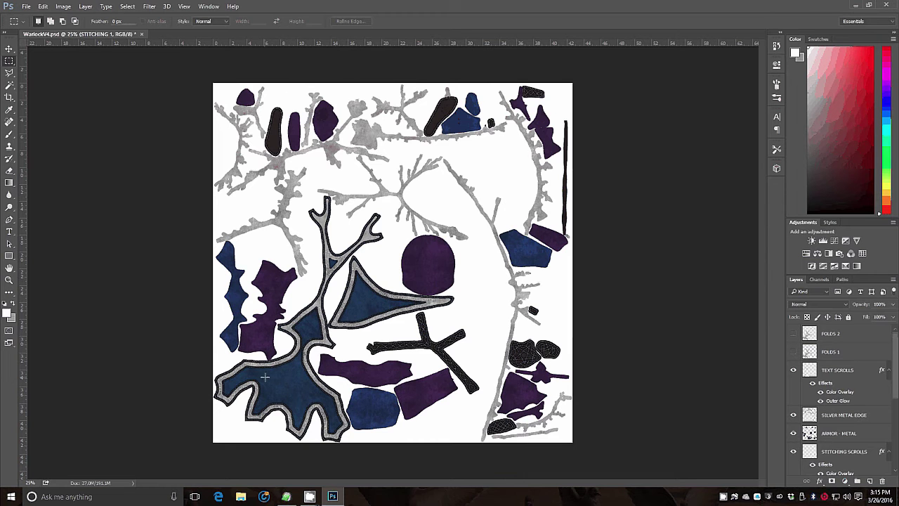
click(793, 335)
click(793, 351)
click(883, 353)
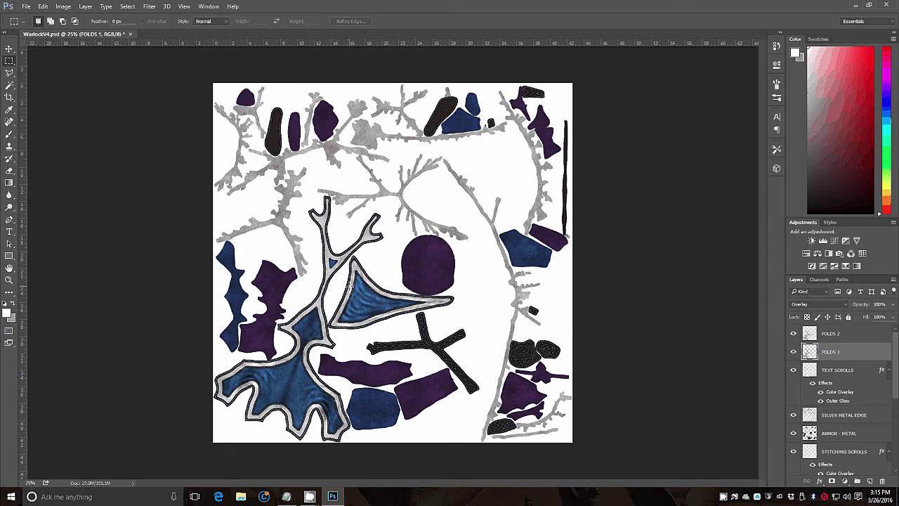
- Zoom to 200% on the triangular blue piece and toggle the TEXT SCROLLS layer's visibility to inspect the trim lettering
click(10, 280)
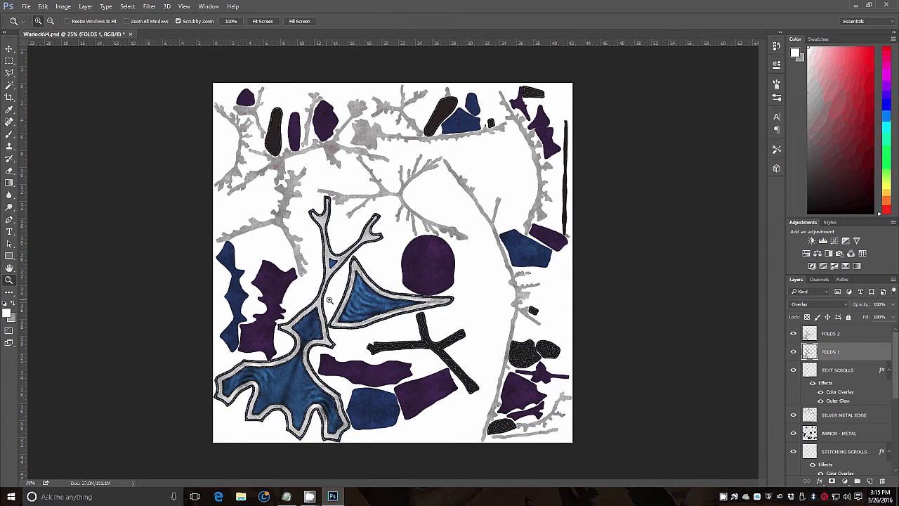
click(392, 298)
click(343, 306)
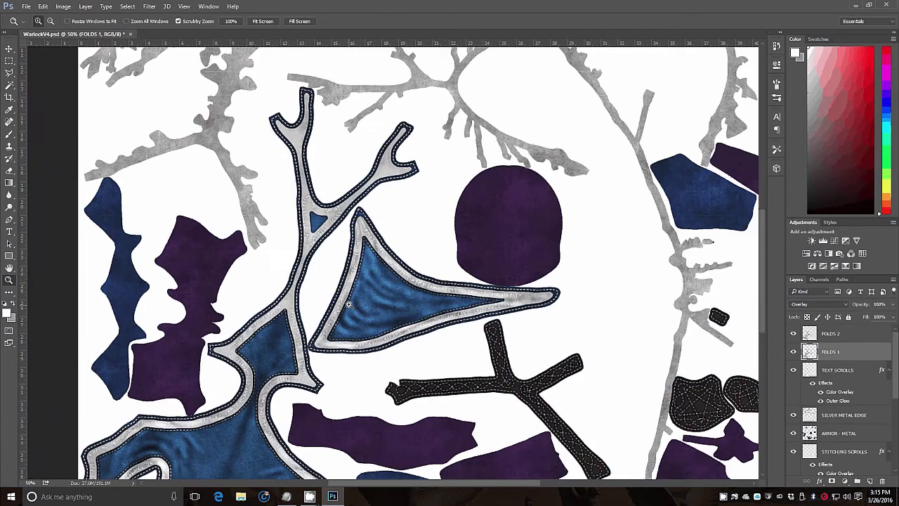
click(348, 304)
click(345, 301)
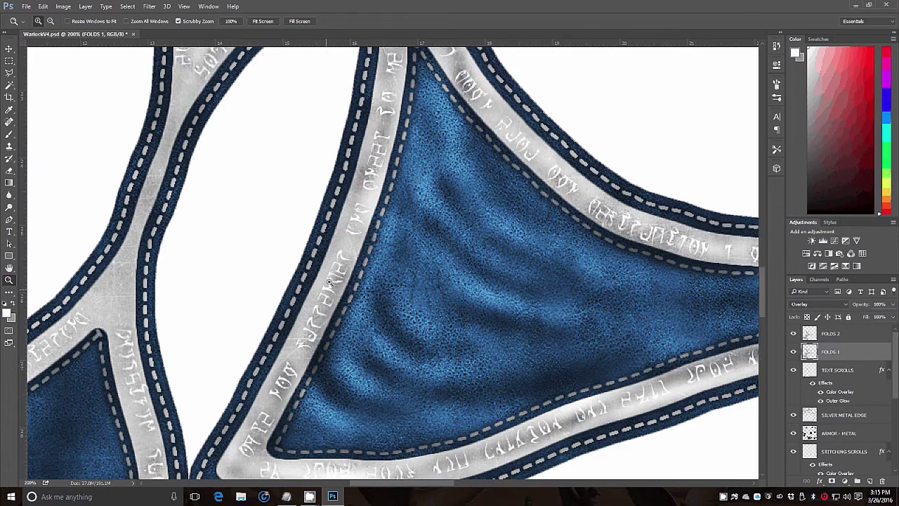
click(794, 370)
click(796, 372)
- Try recolouring the TEXT SCROLLS lettering with a Color Overlay, first in red shades and finally in green 14f11e
click(837, 370)
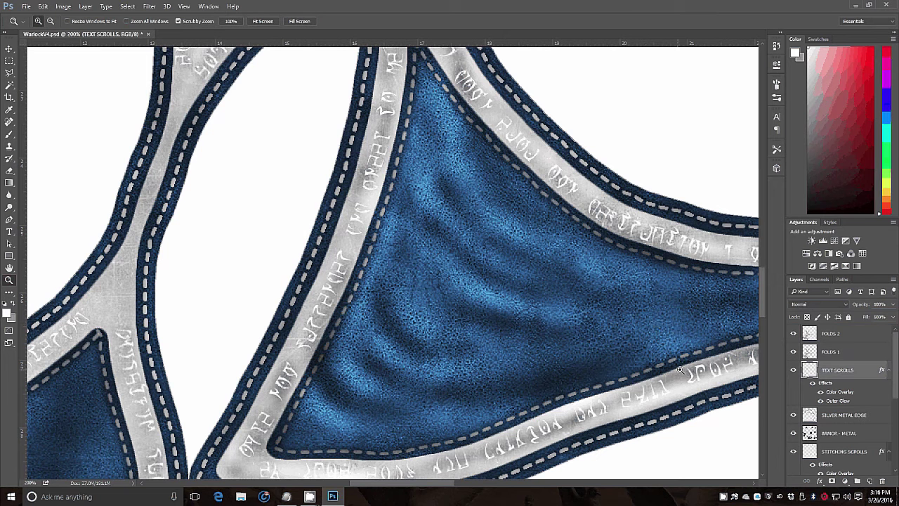
right_click(834, 373)
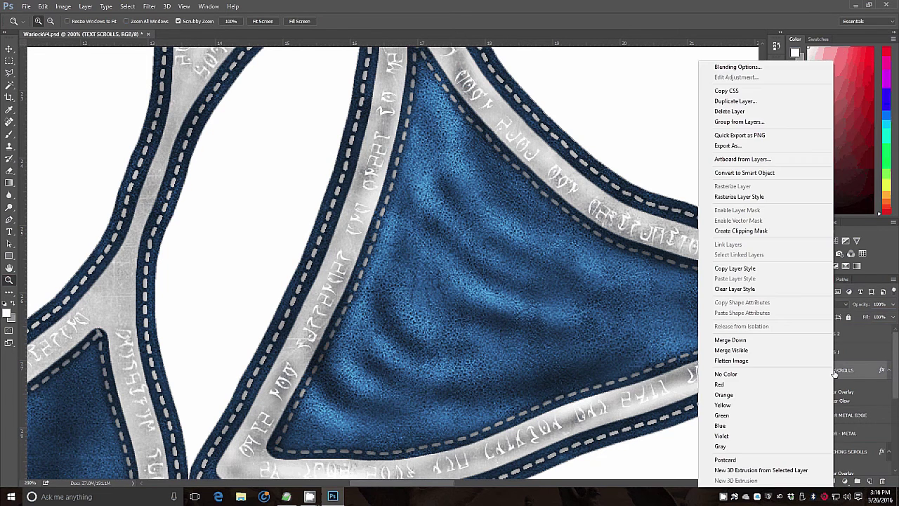
click(742, 70)
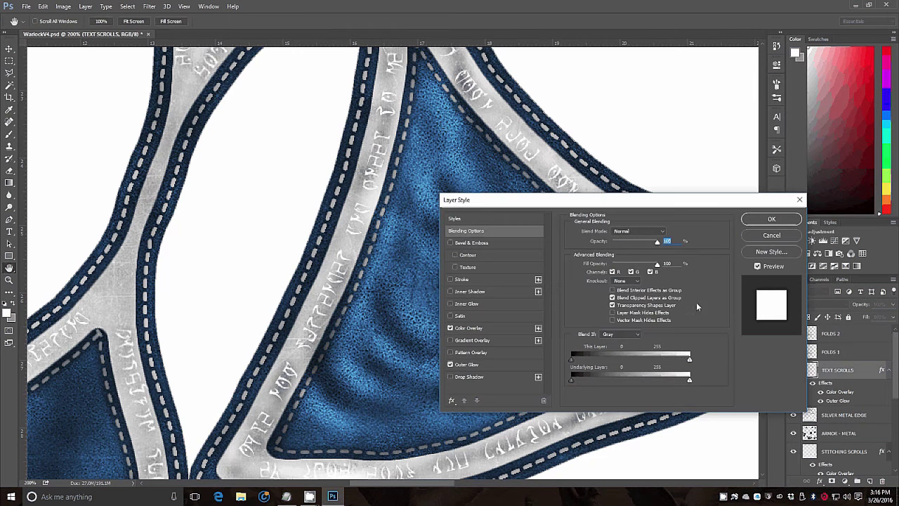
click(469, 327)
click(669, 234)
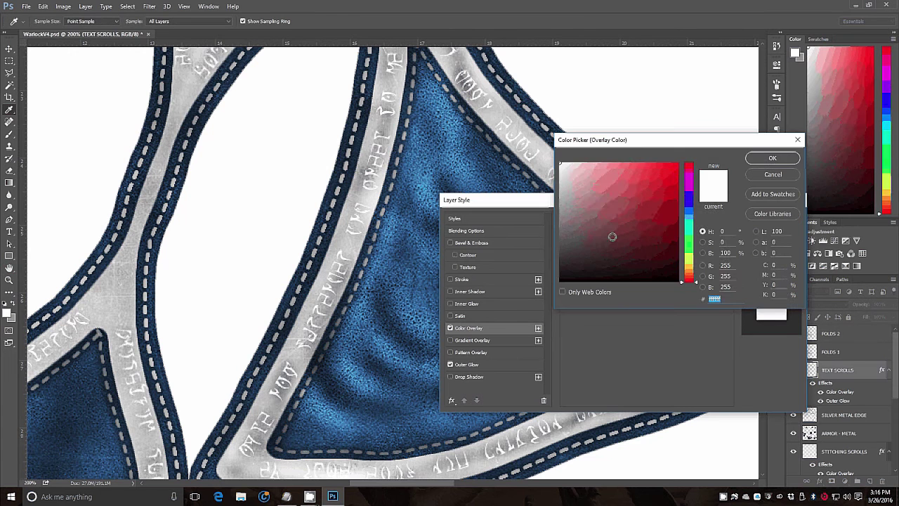
click(611, 235)
click(653, 186)
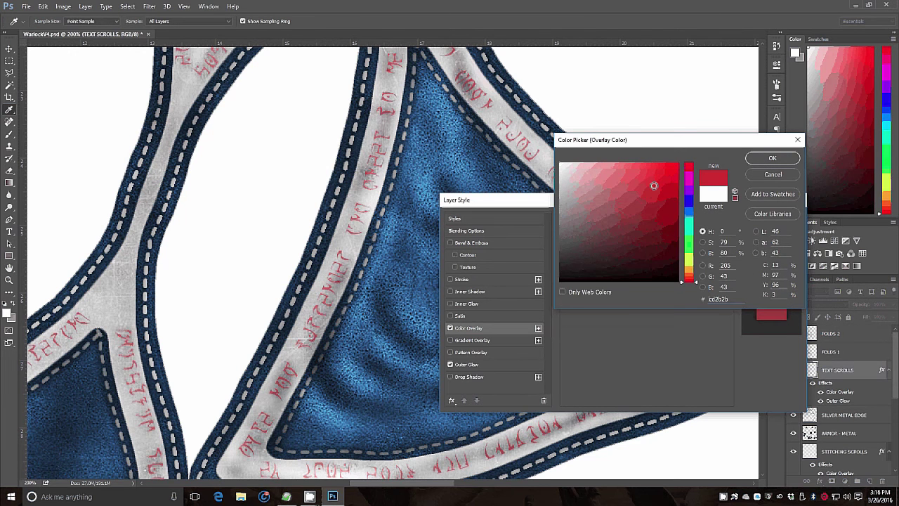
click(669, 169)
click(688, 241)
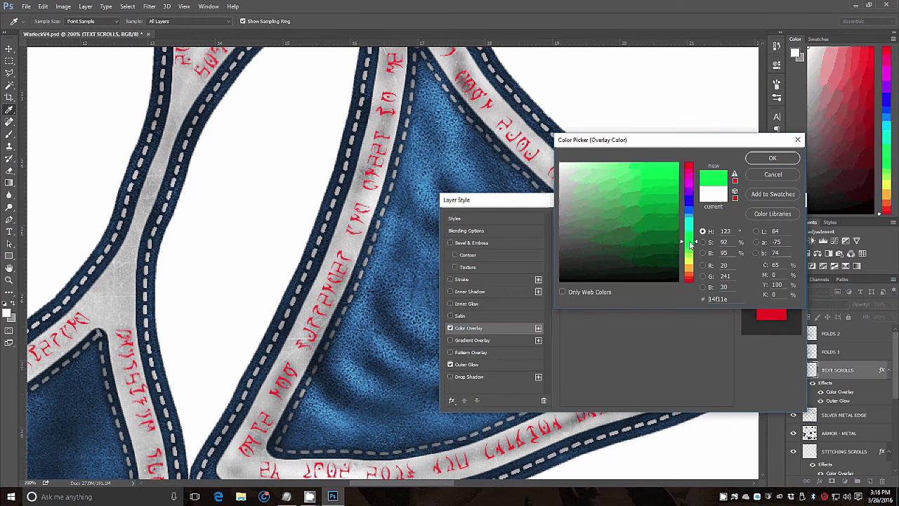
- Try orange overlay shades on the TEXT SCROLLS lettering, ending with fe7903, and discard the colour trial
click(689, 275)
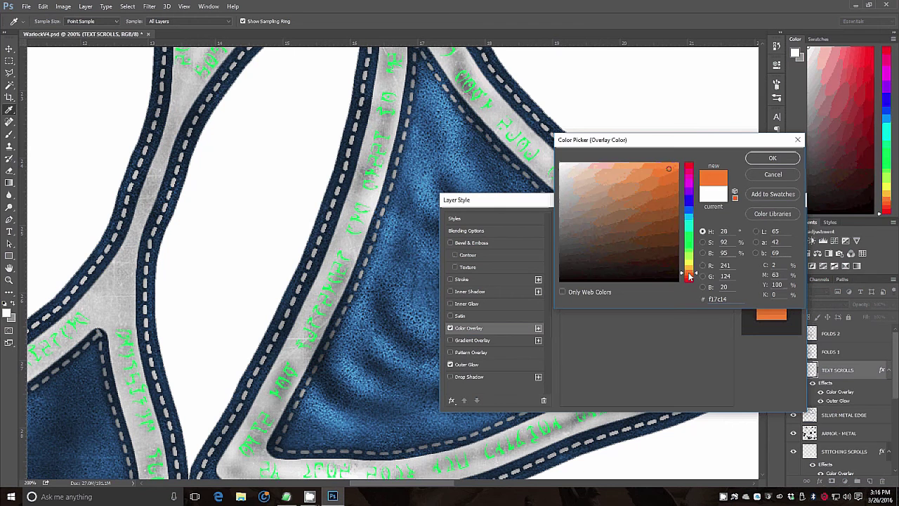
click(642, 218)
click(646, 179)
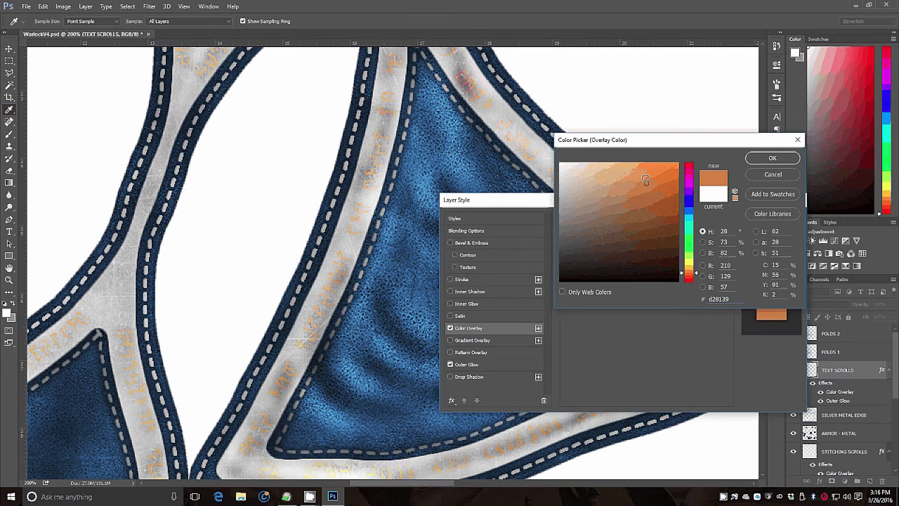
click(677, 164)
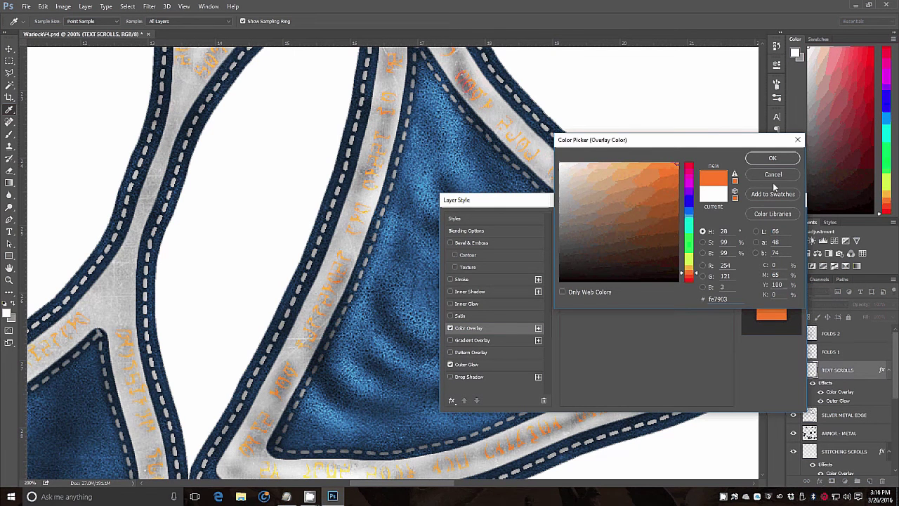
key(space)
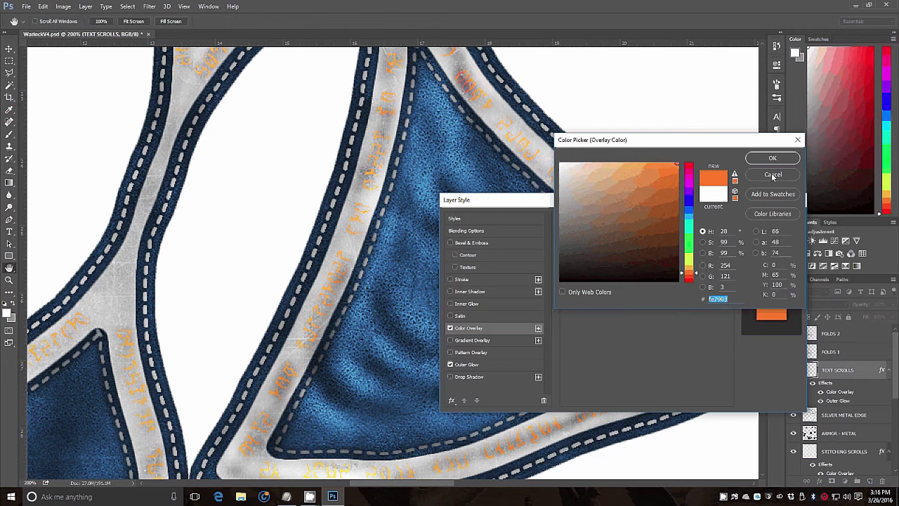
click(773, 175)
key(Return)
key(z)
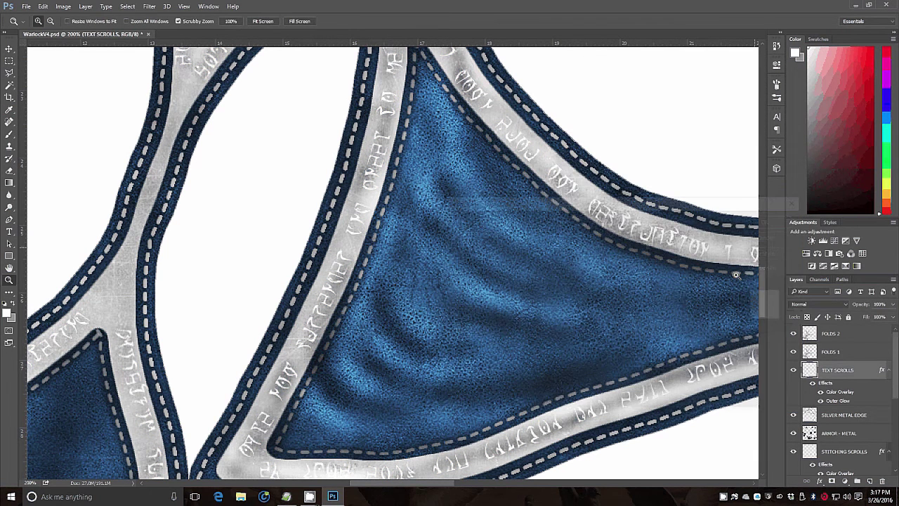
- Review the Color Overlay settings in the TEXT SCROLLS layer's blending options and close them without changing a value
right_click(829, 372)
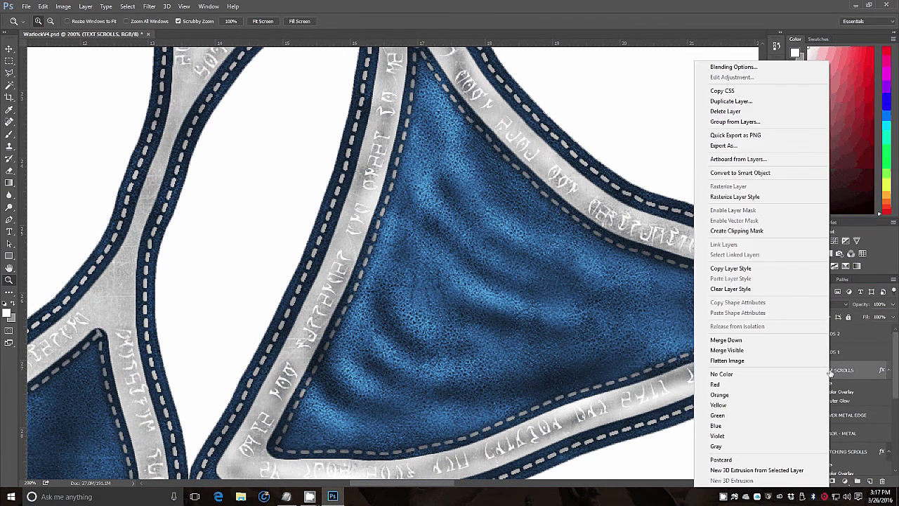
click(734, 67)
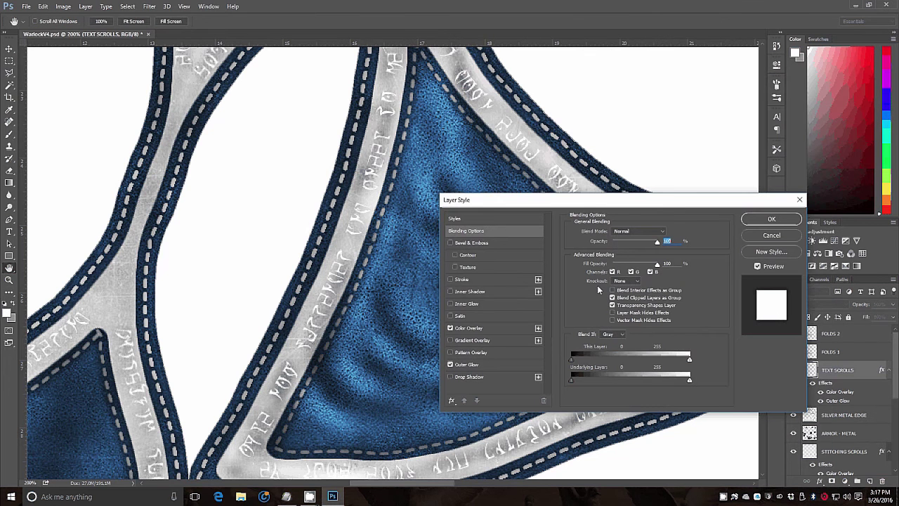
click(475, 328)
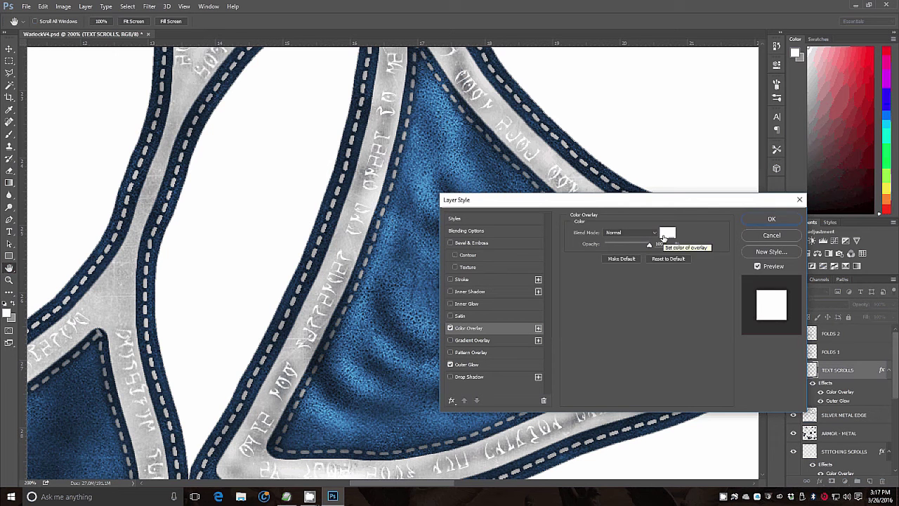
click(771, 219)
key(z)
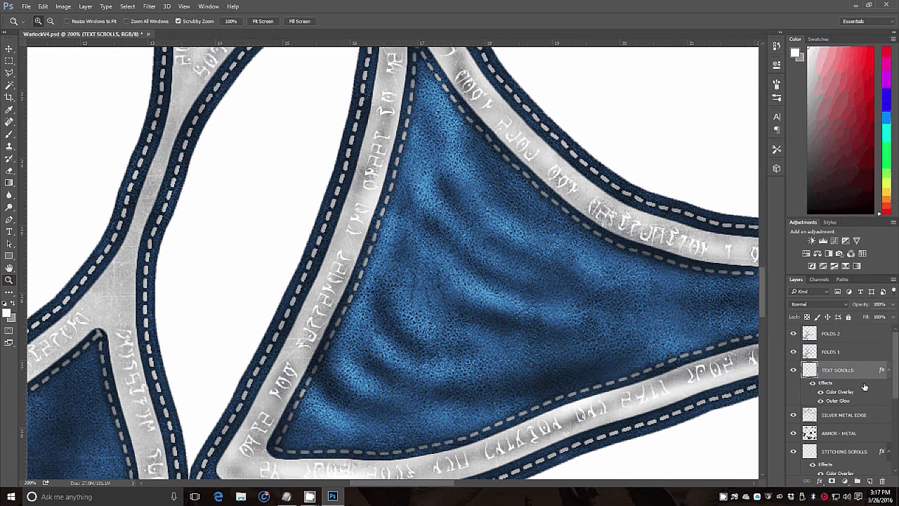
- Zoom out to the whole texture at 25% and toggle the SILVER METAL EDGE layer's visibility to identify the areas it covers
drag(895, 366, 893, 390)
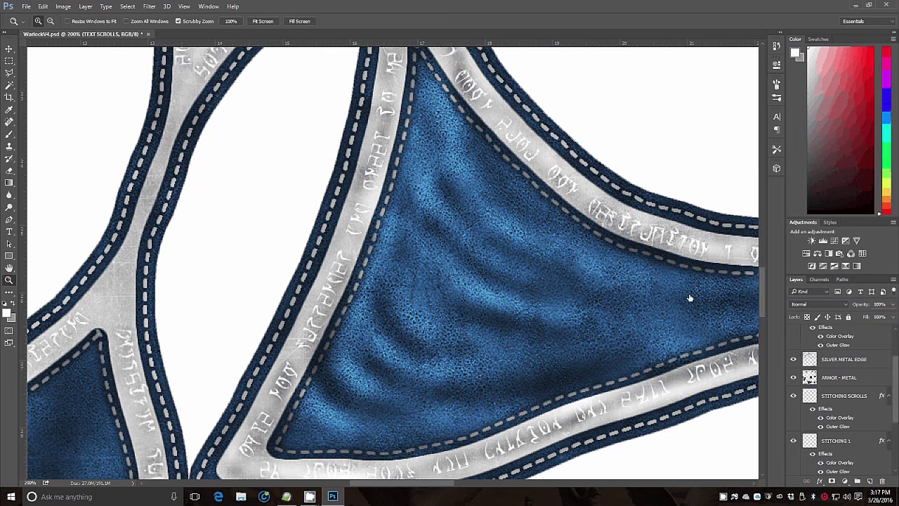
alt+click(334, 318)
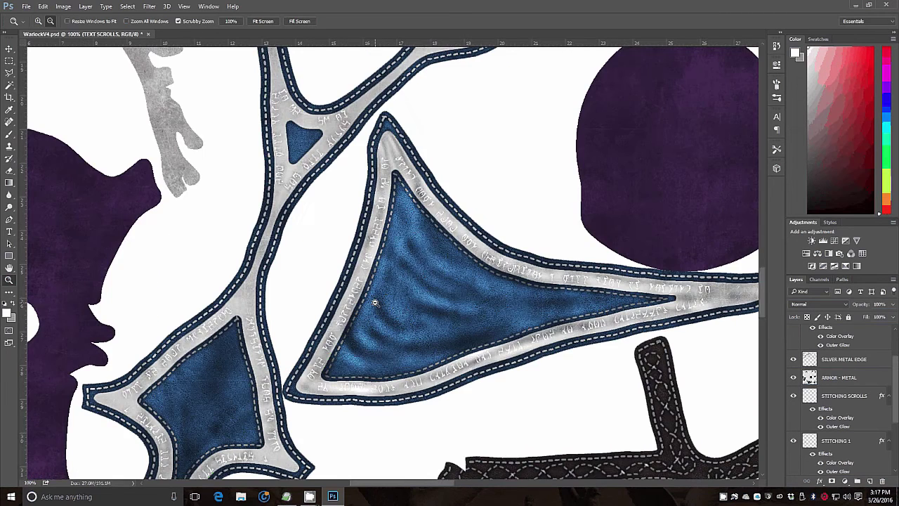
alt+click(375, 303)
alt+click(375, 303)
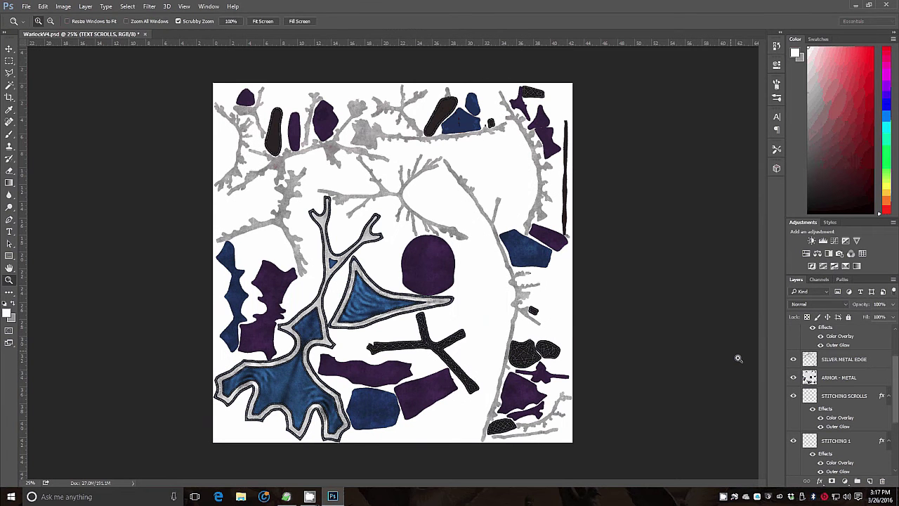
click(795, 360)
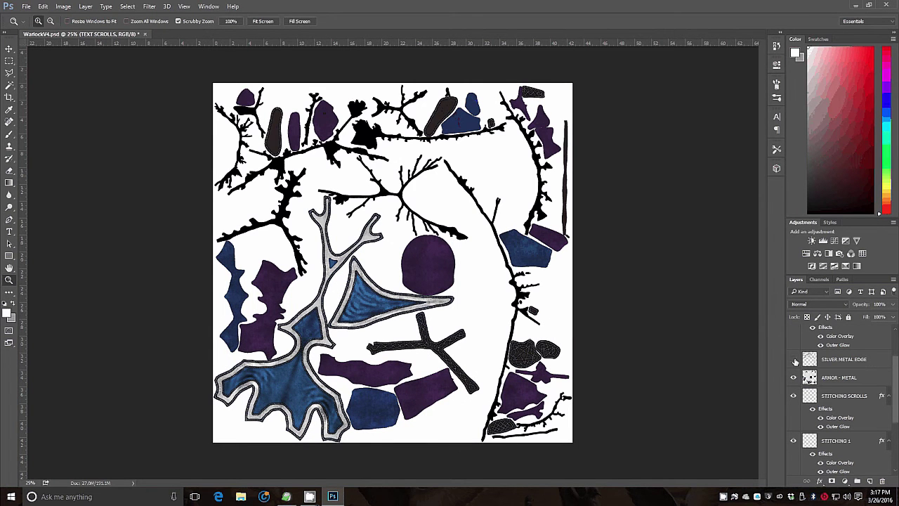
click(794, 360)
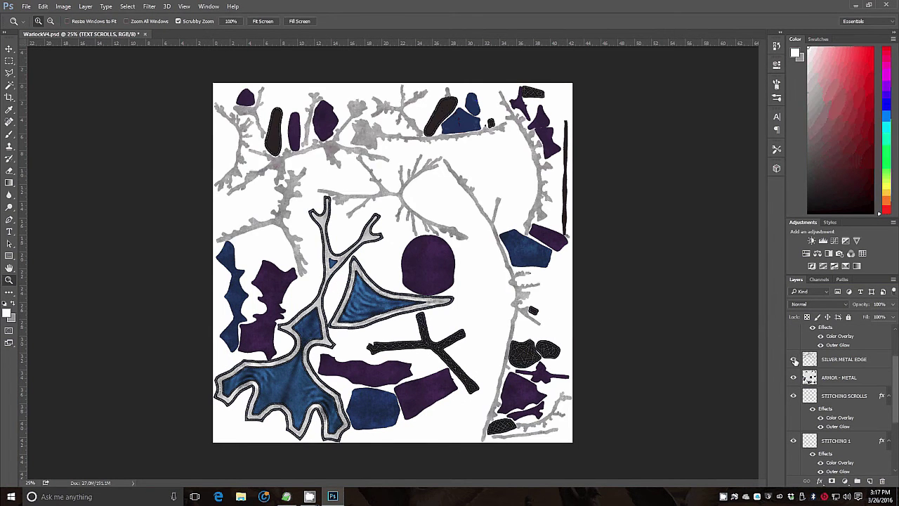
click(795, 360)
click(794, 360)
- Colorize the SILVER METAL EDGE layer gold using Hue/Saturation with hue 40, saturation 47 and lightness -21
click(836, 360)
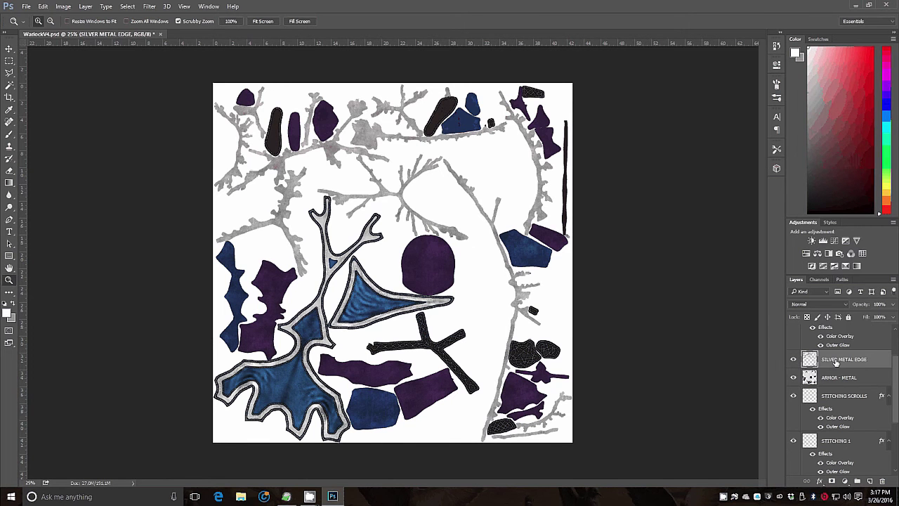
right_click(836, 362)
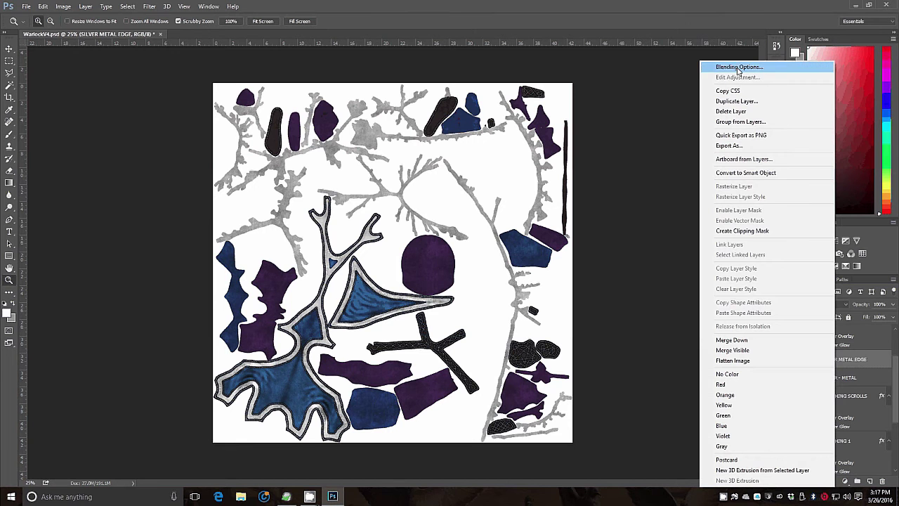
click(849, 361)
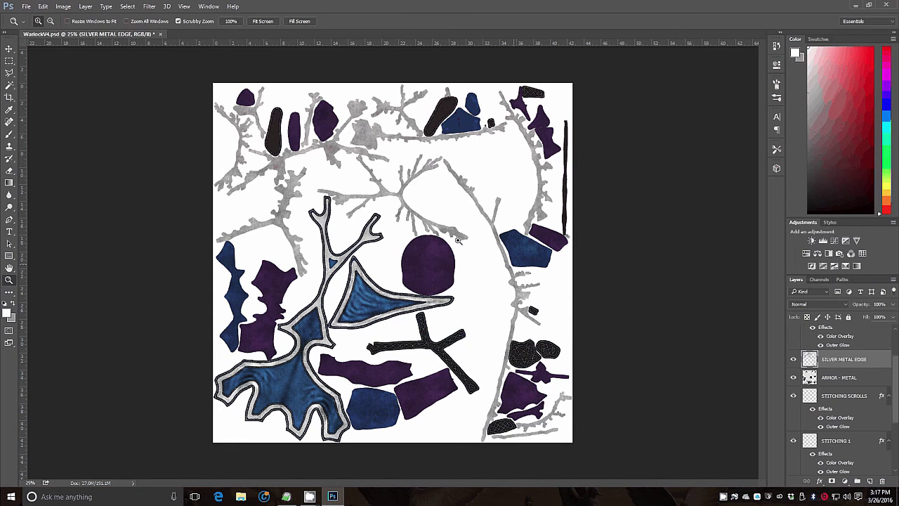
click(63, 7)
mouse_move(76, 32)
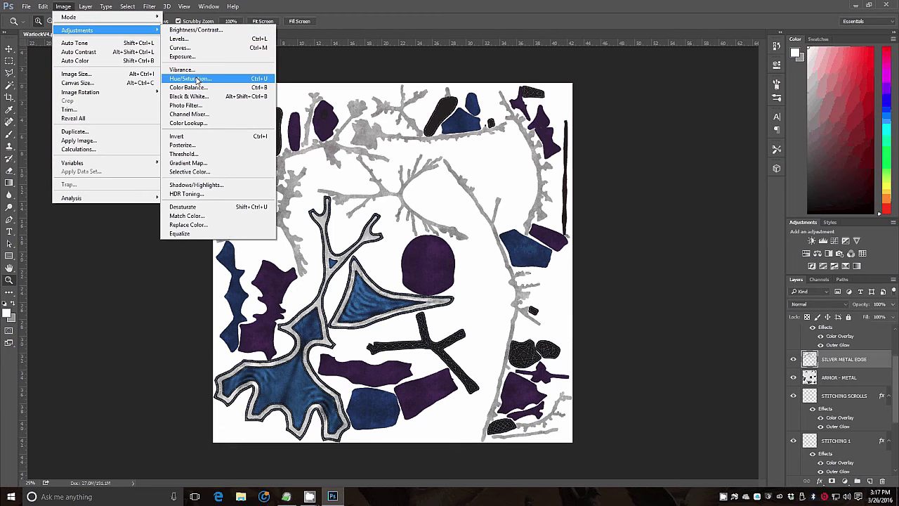
click(196, 81)
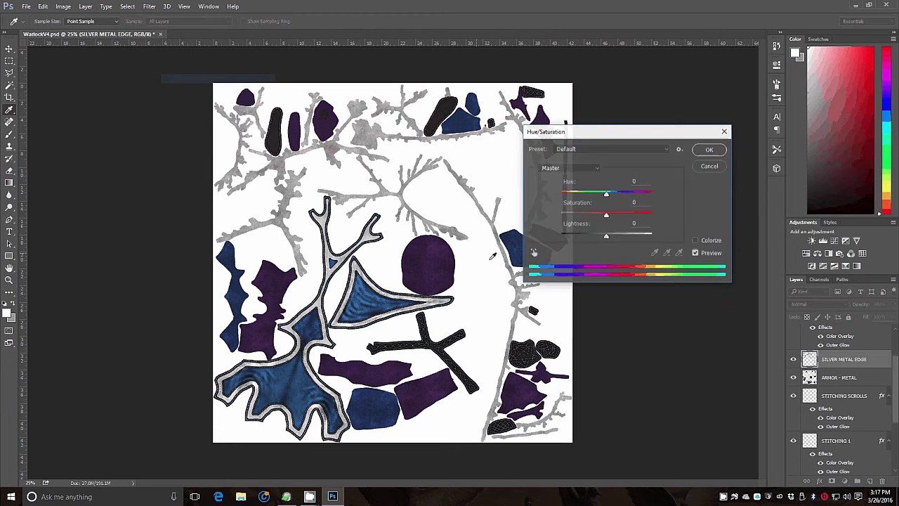
click(696, 240)
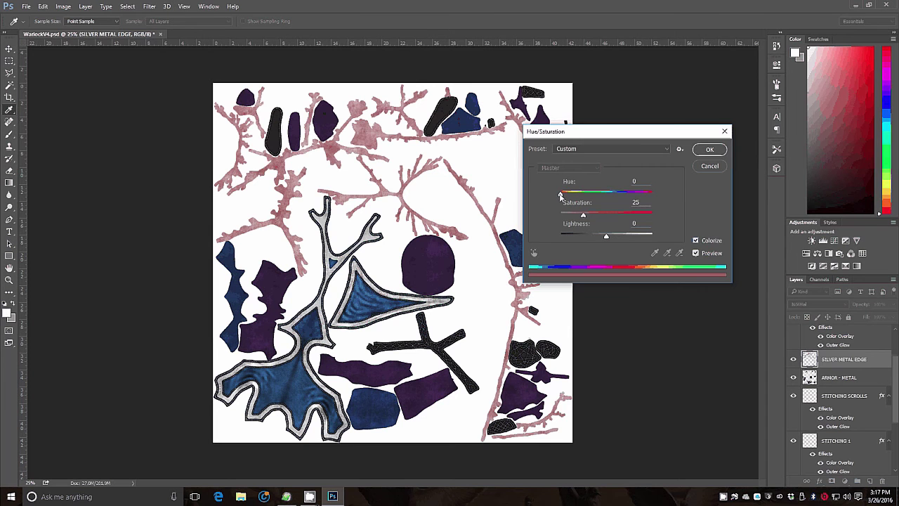
drag(560, 195, 597, 240)
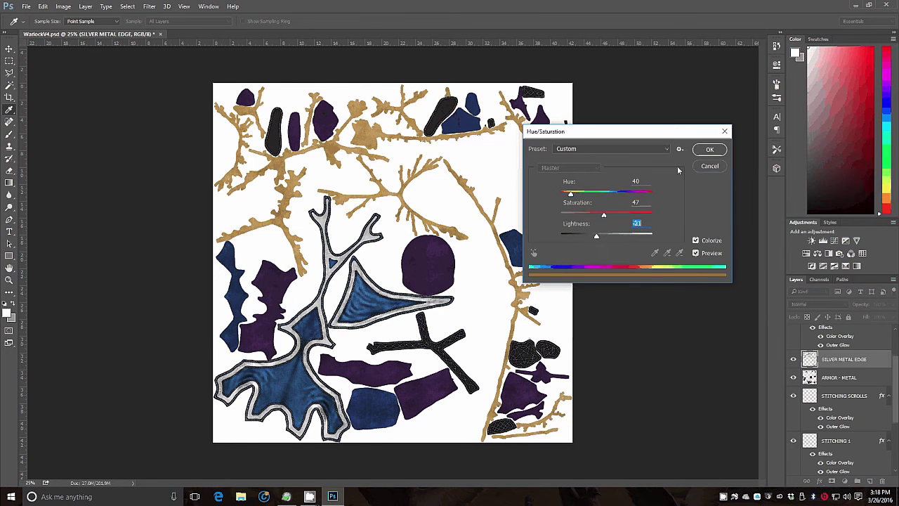
click(707, 151)
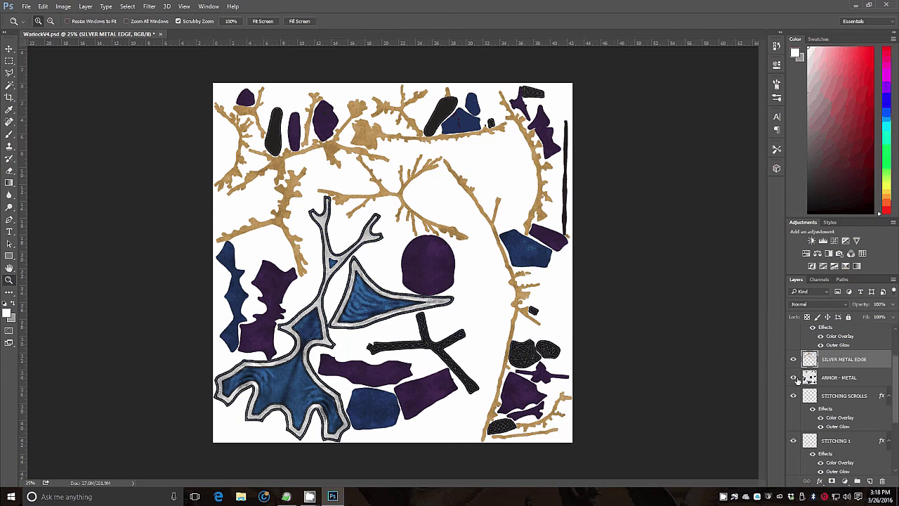
- Load the ARMOR - METAL layer's transparency as a selection and add a new empty layer above it
click(832, 379)
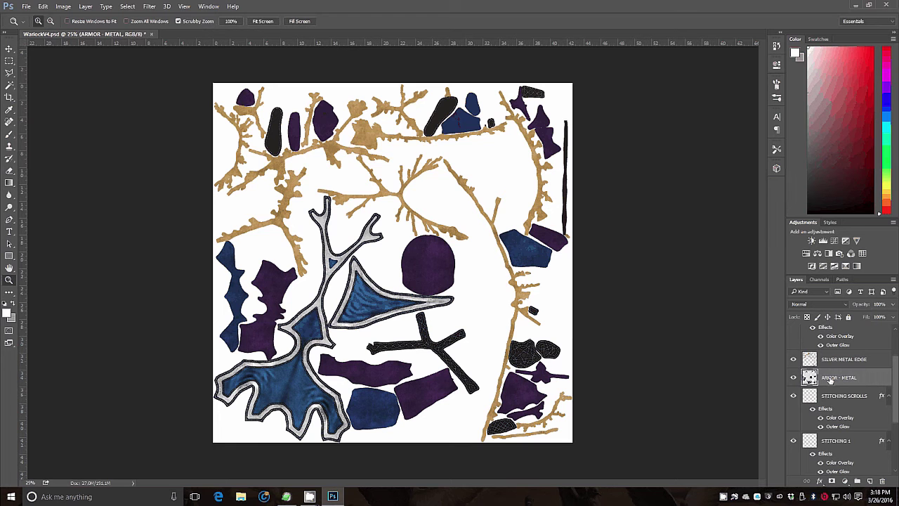
click(129, 7)
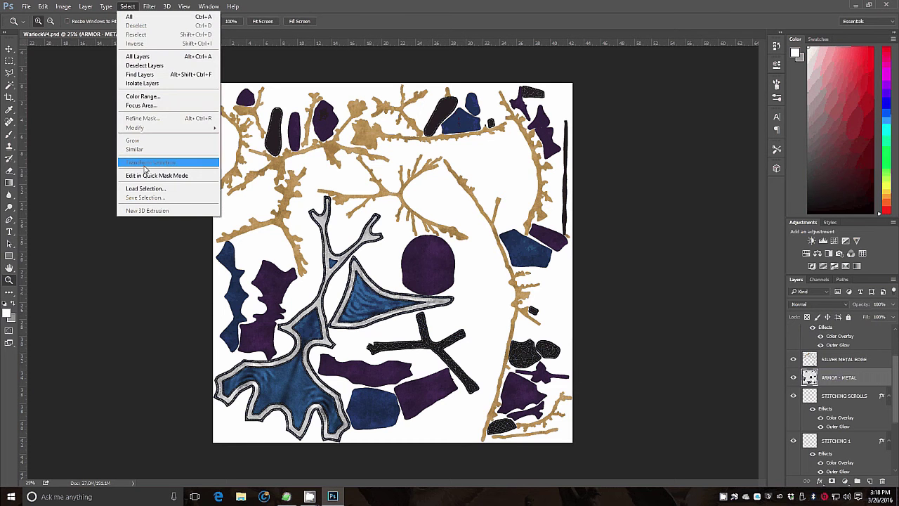
click(145, 188)
click(524, 146)
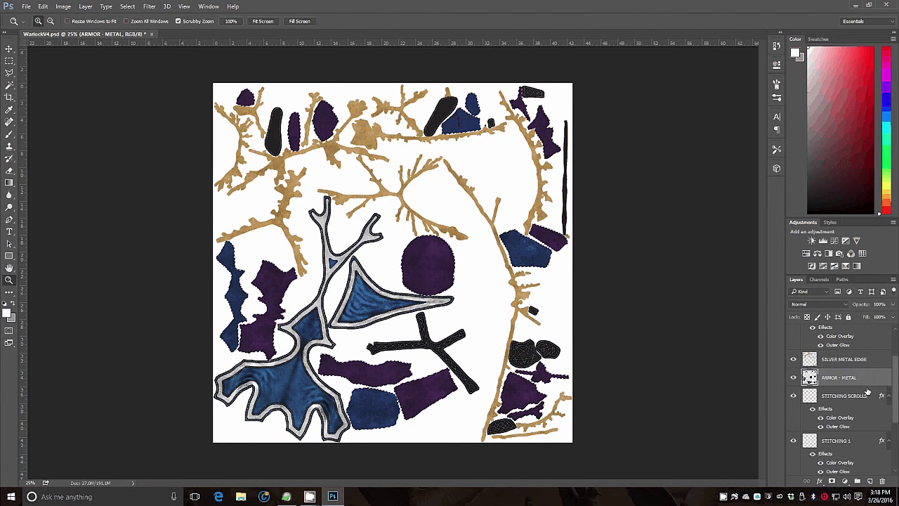
key(ctrl+shift+alt+n)
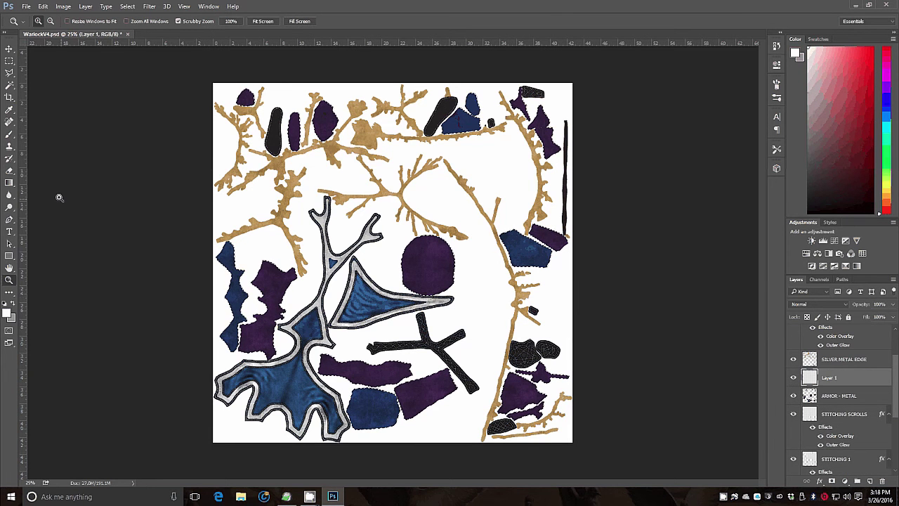
- Fill the selected armour areas on the new layer with a grey metal pattern using the Paint Bucket tool
click(8, 183)
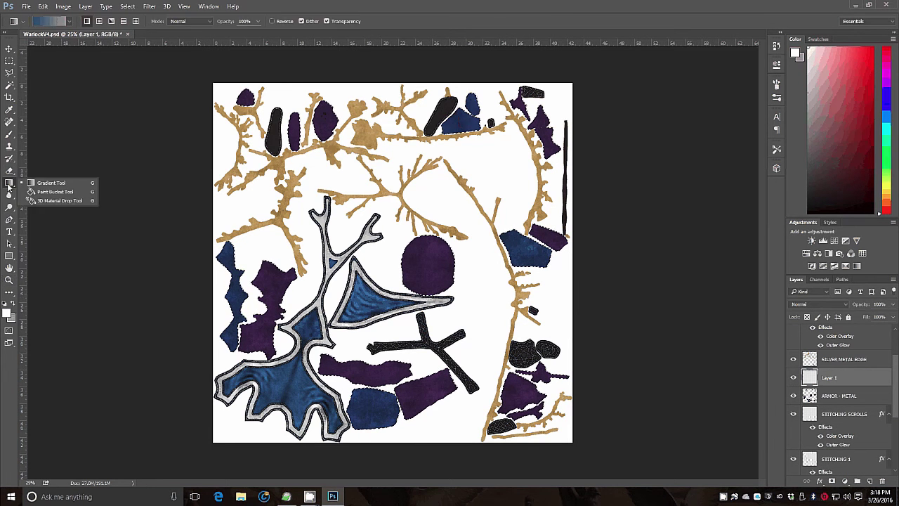
click(52, 191)
click(65, 21)
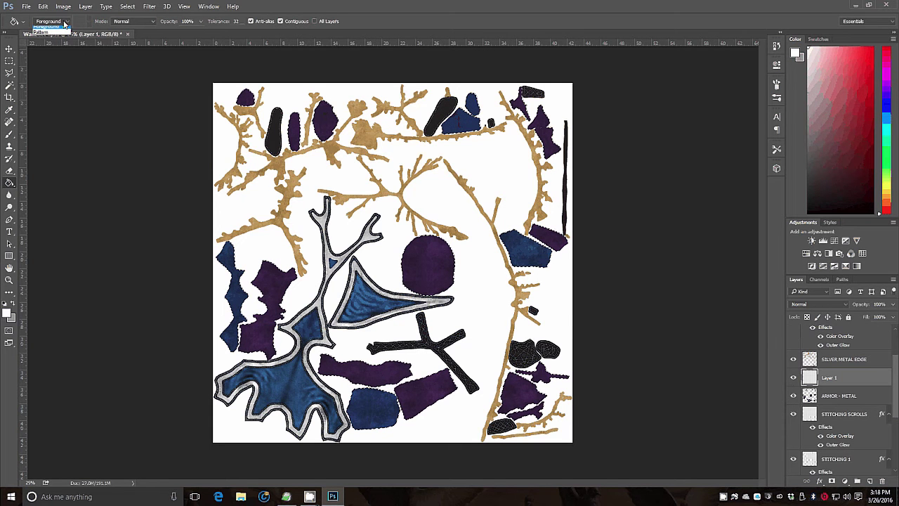
click(42, 31)
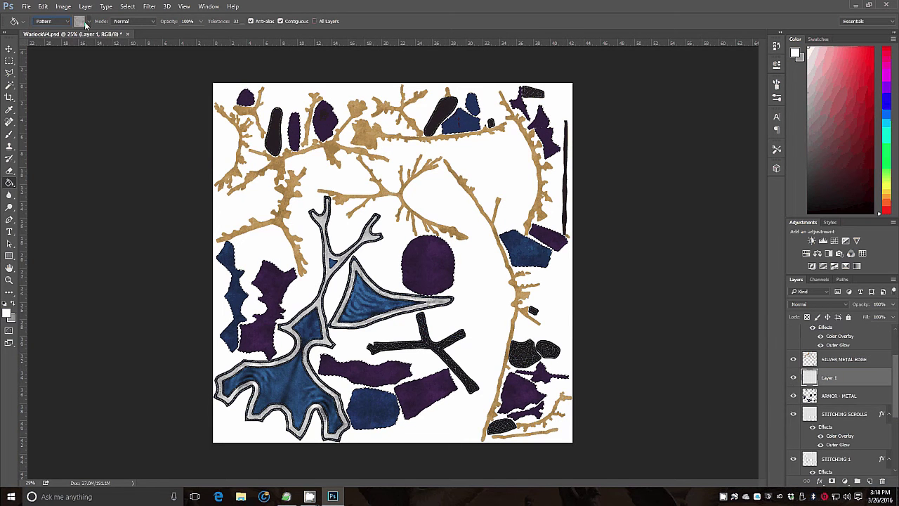
click(88, 24)
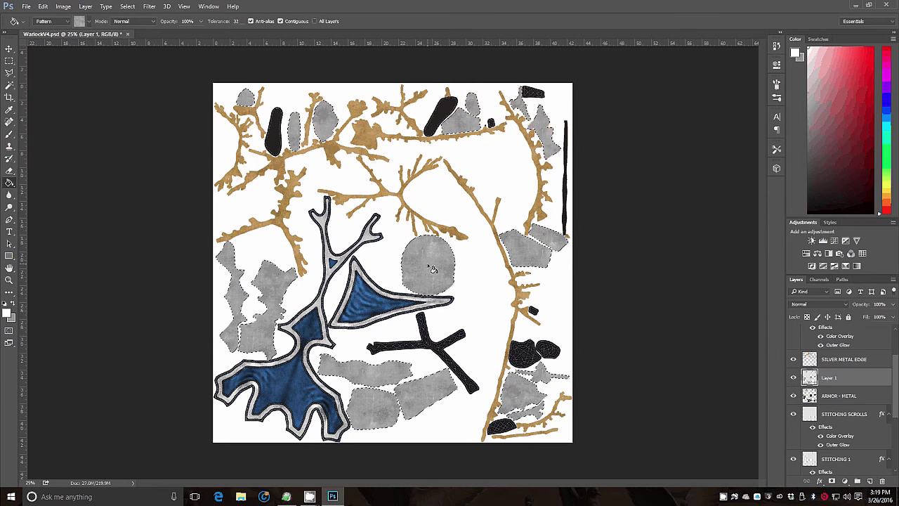
- Darken the grey metal fill using Brightness/Contrast with brightness -46 and contrast 48
click(63, 7)
mouse_move(69, 20)
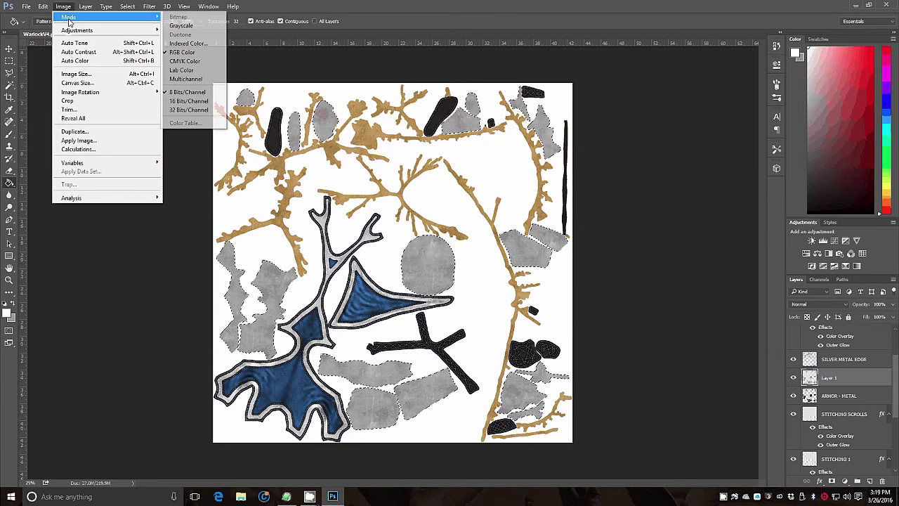
mouse_move(124, 31)
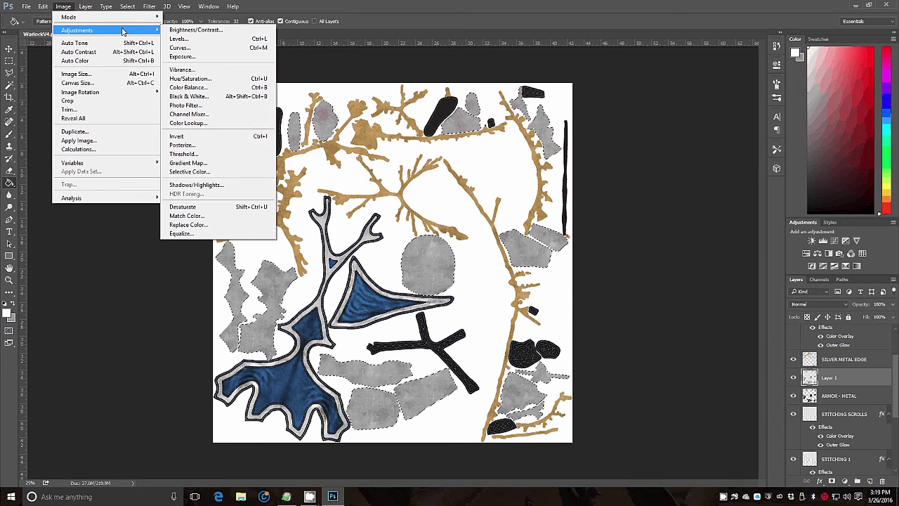
click(187, 31)
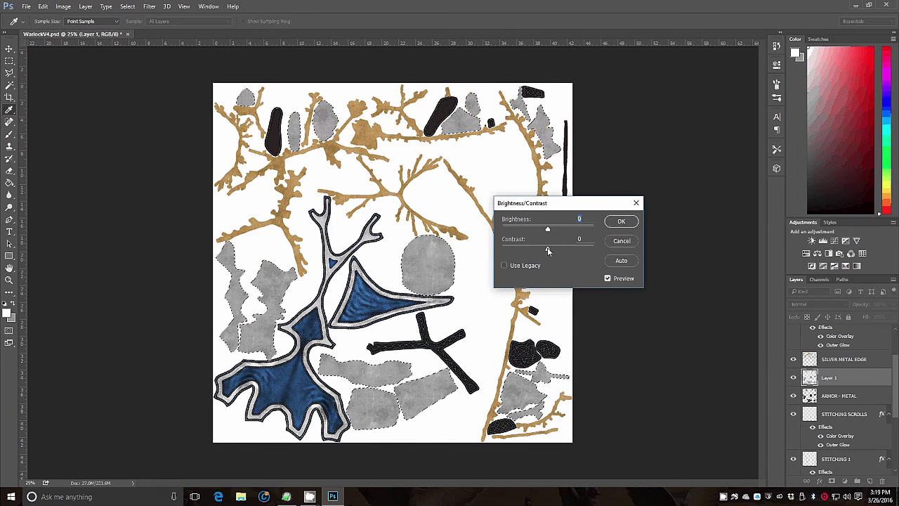
mouse_move(548, 248)
mouse_down()
mouse_move(570, 247)
mouse_move(532, 234)
mouse_move(557, 232)
mouse_move(534, 238)
mouse_up()
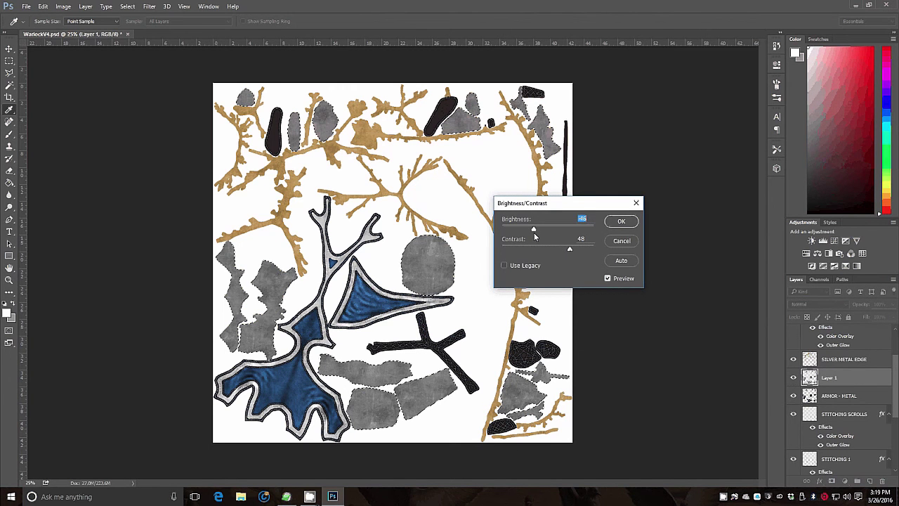
click(621, 220)
key(g)
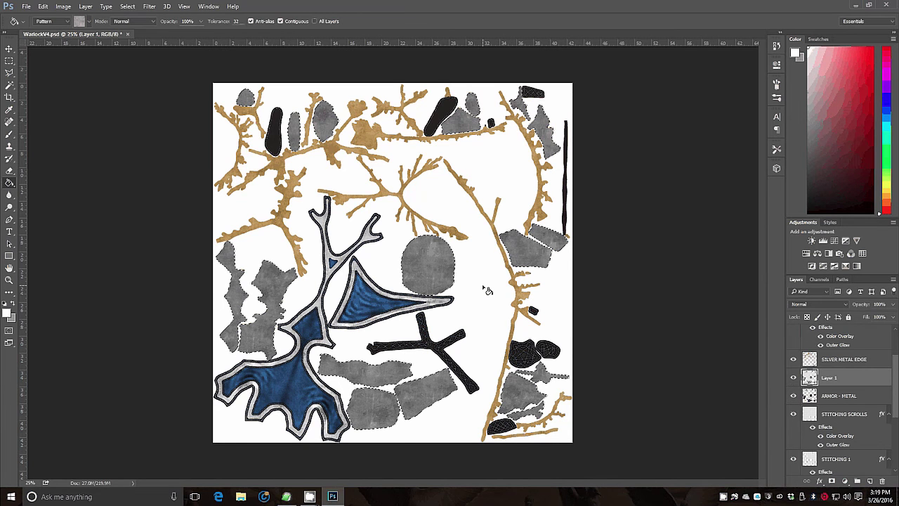
- Make LEATHER the active layer and clear the existing armour selection
scroll(895, 397, down, 2)
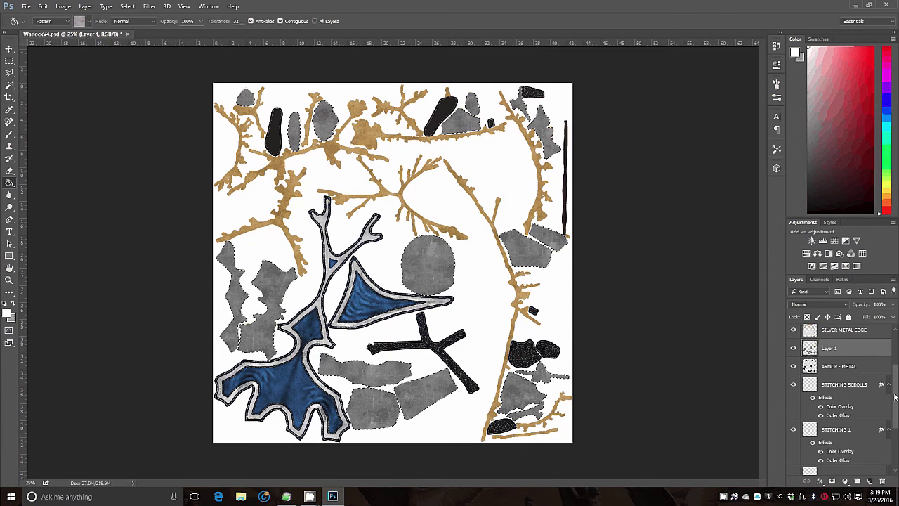
drag(895, 397, 895, 408)
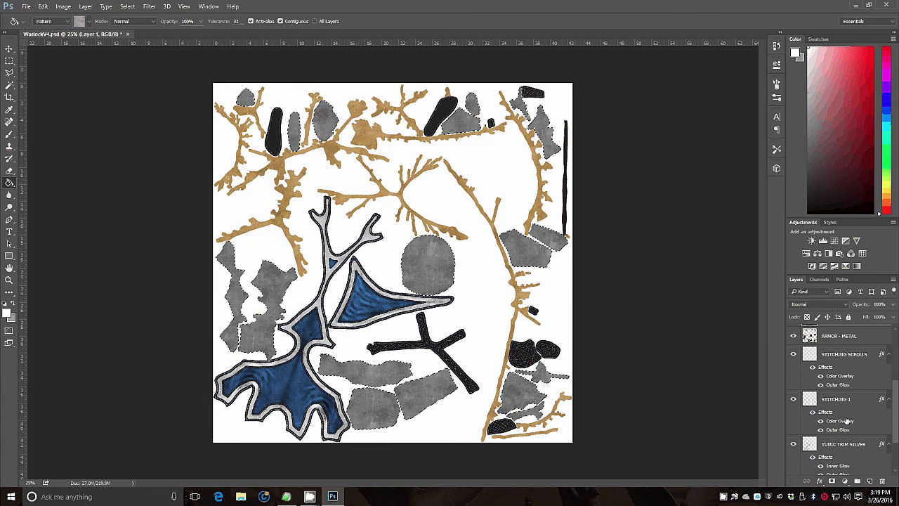
scroll(895, 432, down, 1)
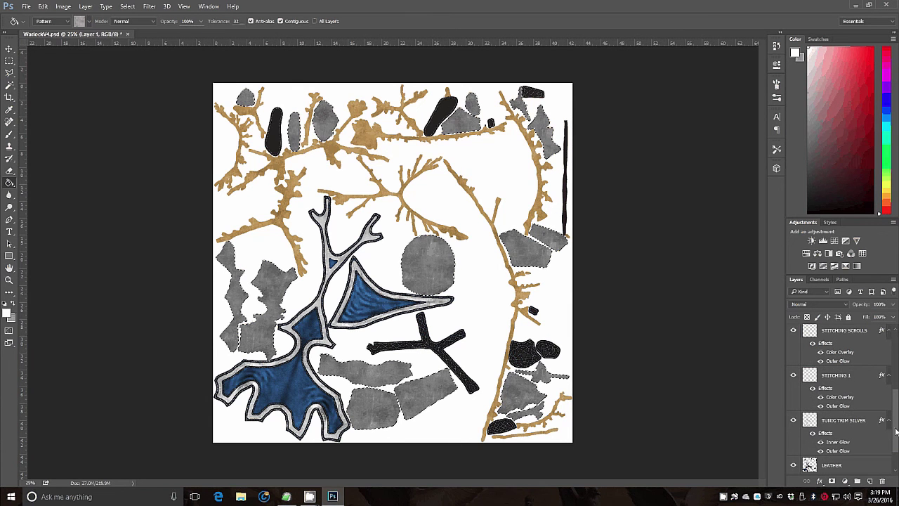
drag(896, 432, 896, 452)
click(835, 430)
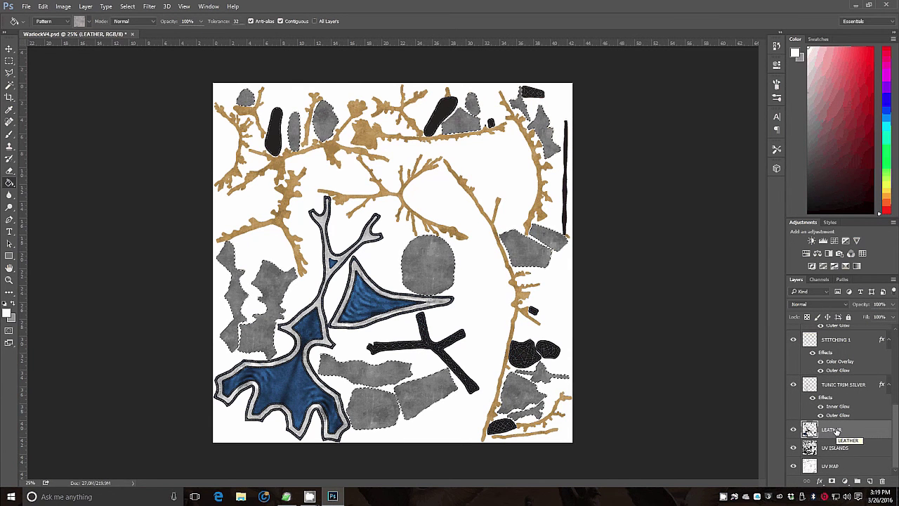
click(10, 61)
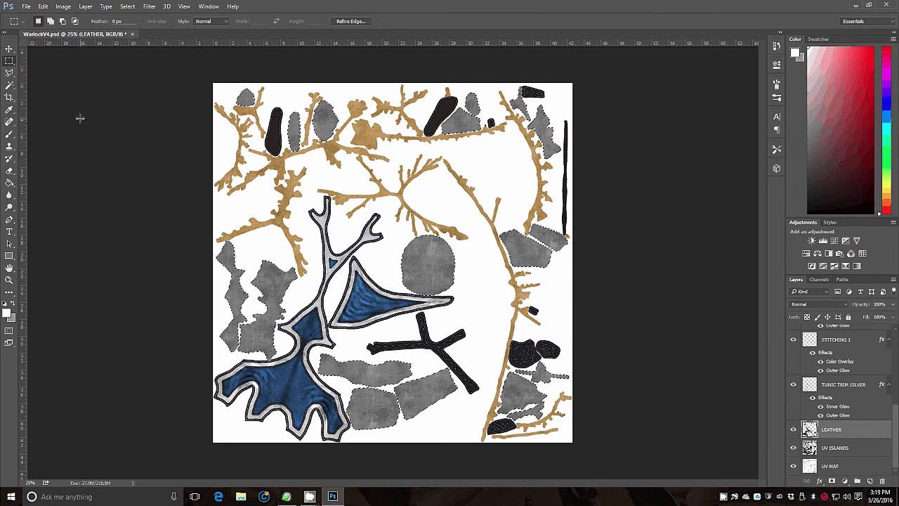
click(757, 367)
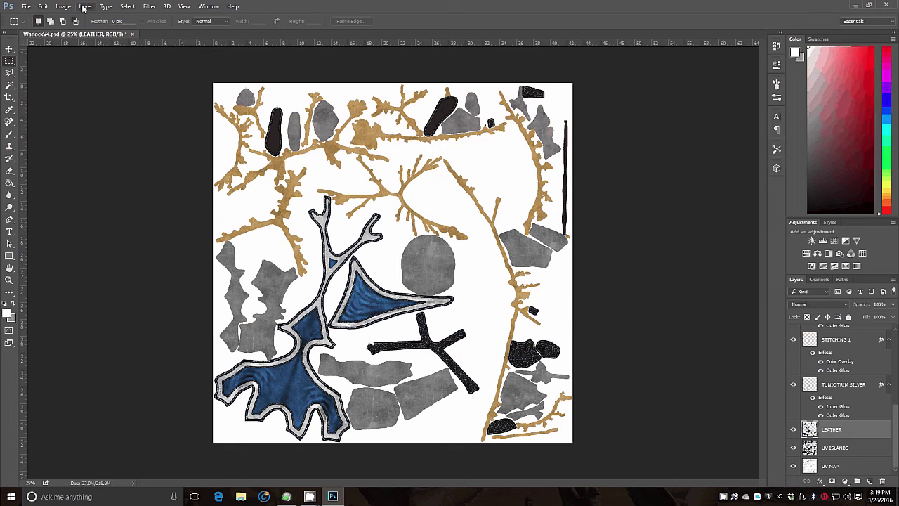
- Load the LEATHER layer's transparency as a new selection and add an empty layer above it
click(127, 7)
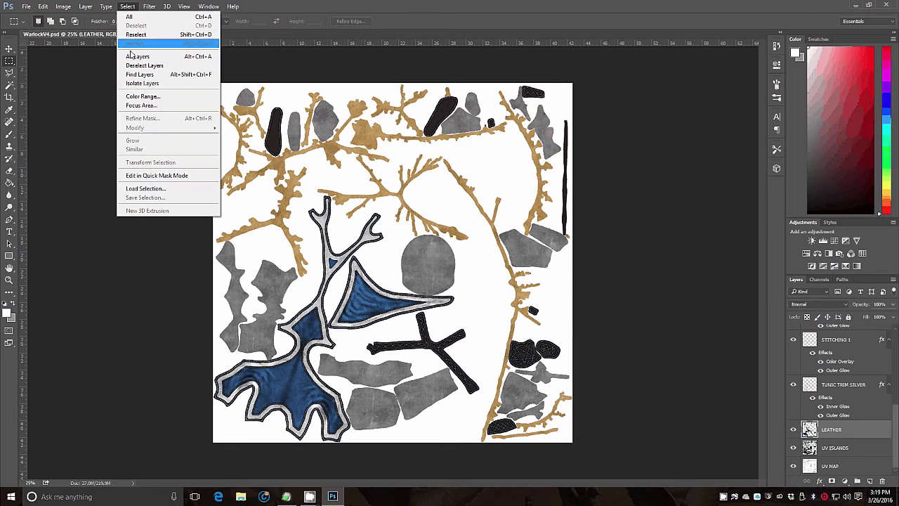
click(146, 188)
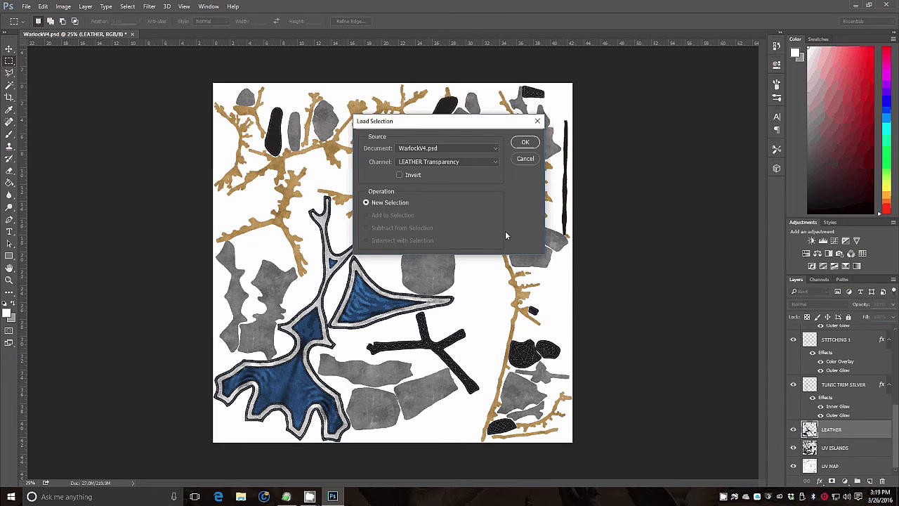
click(524, 144)
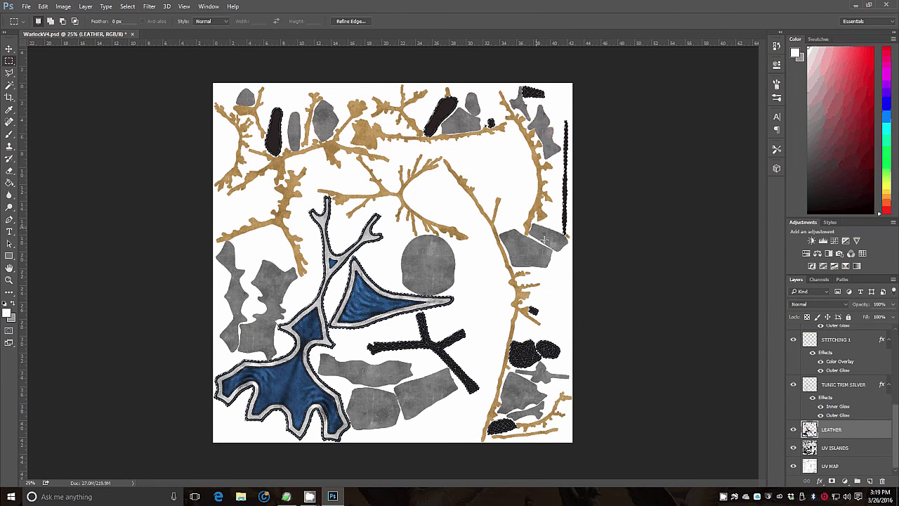
click(869, 480)
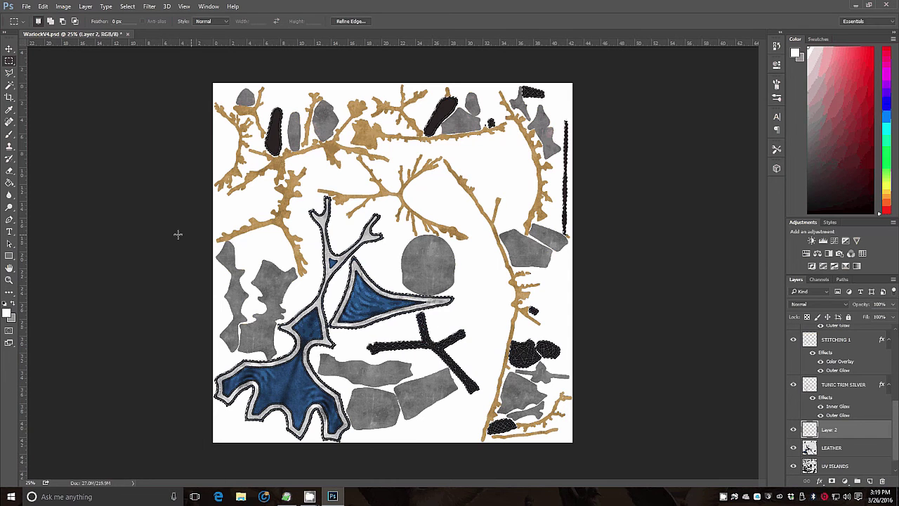
- Fill the selected leather areas on the new layer with a reddish-brown pattern using the Paint Bucket tool
click(9, 184)
click(89, 22)
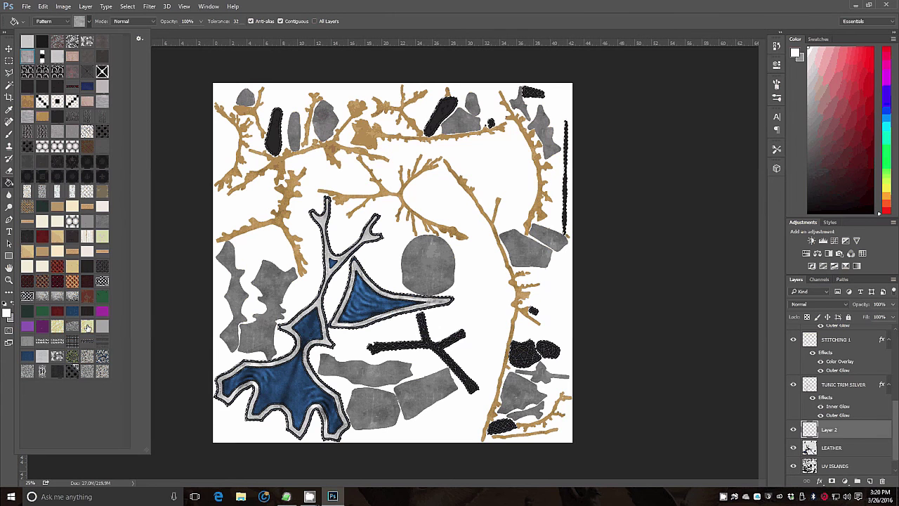
click(58, 312)
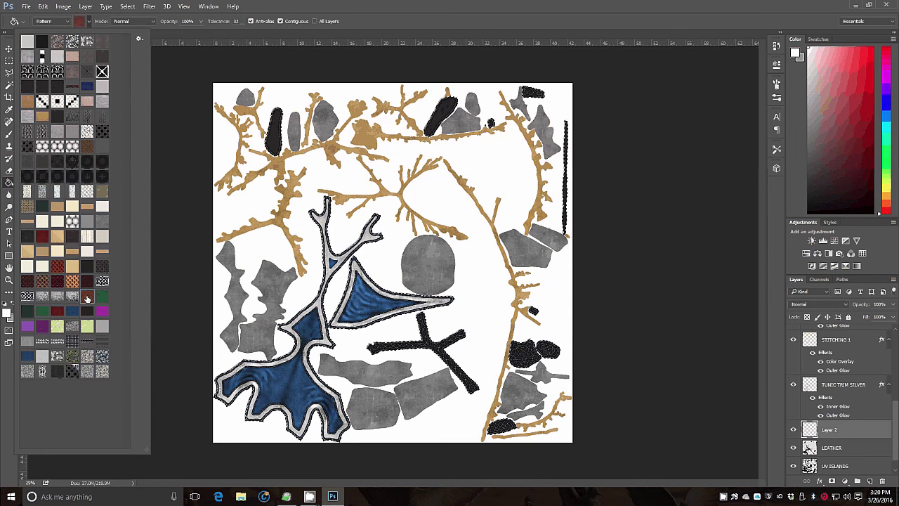
click(287, 324)
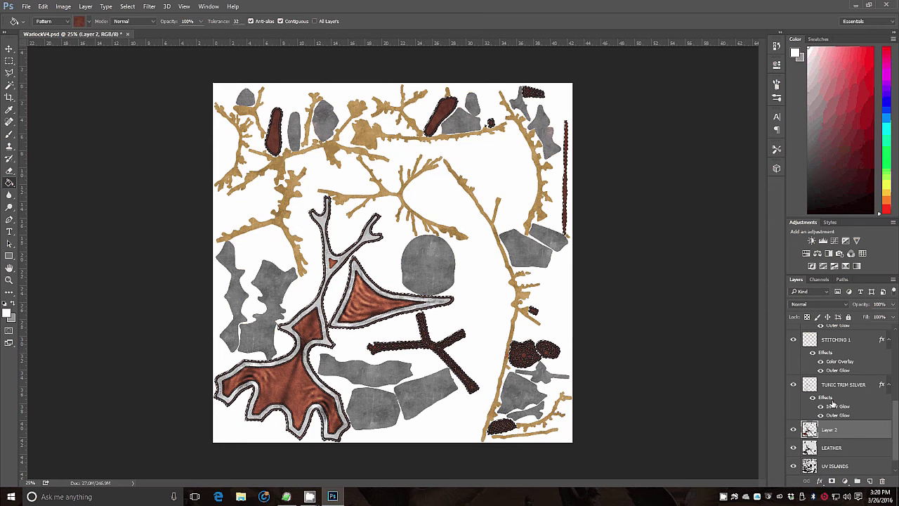
scroll(896, 398, up, 2)
scroll(896, 397, up, 1)
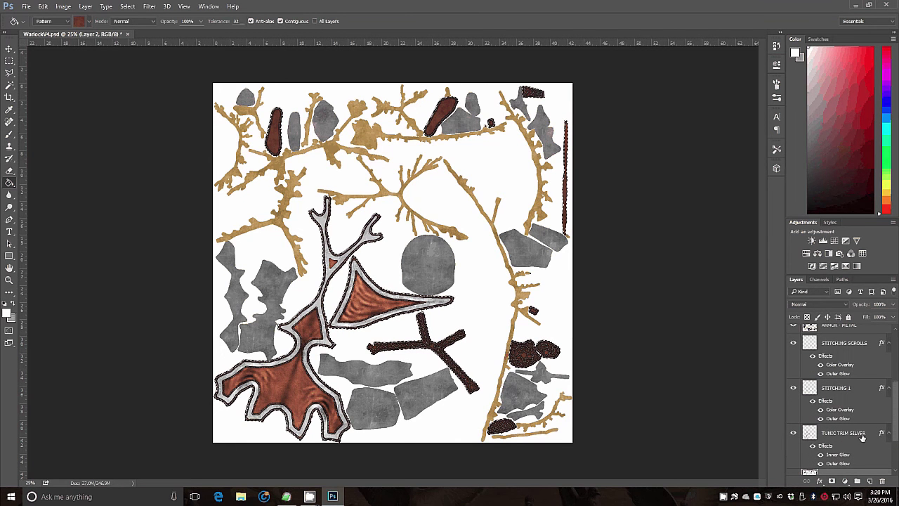
- Set the STITCHING 1 layer's Color Overlay to white (#ffffff)
click(836, 393)
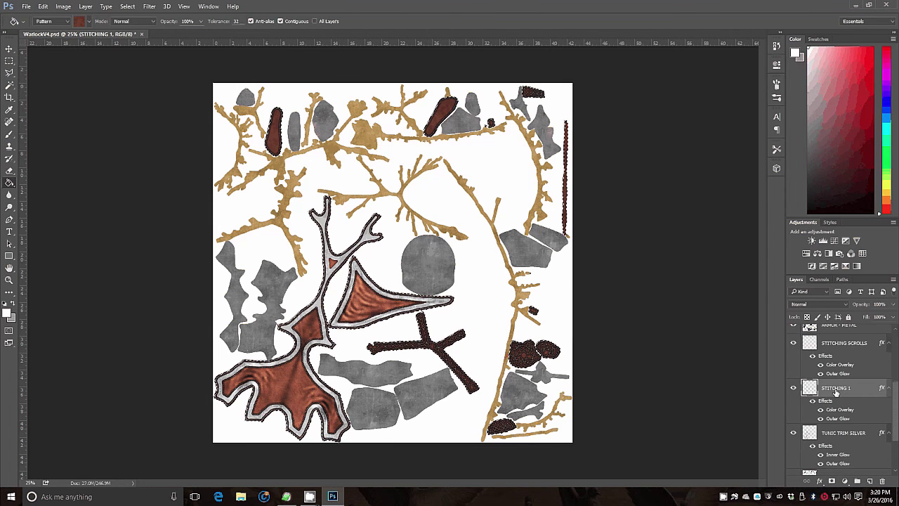
right_click(835, 391)
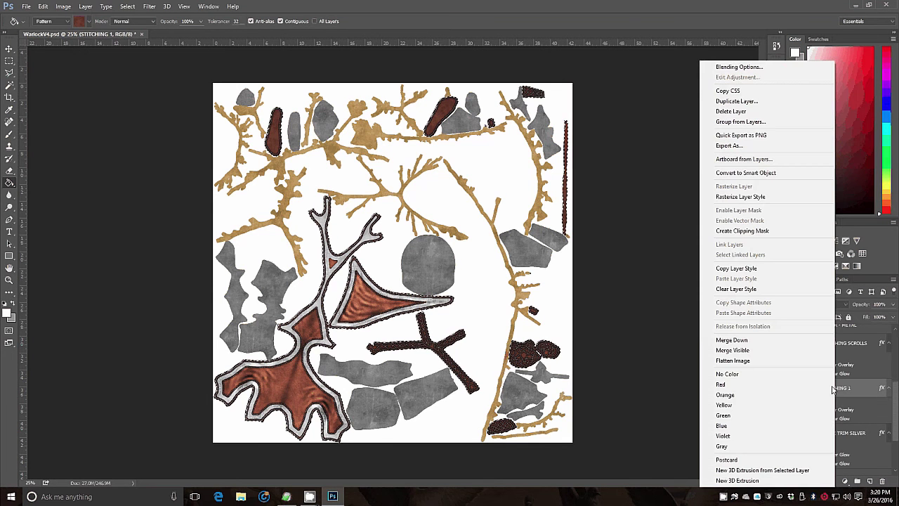
click(738, 67)
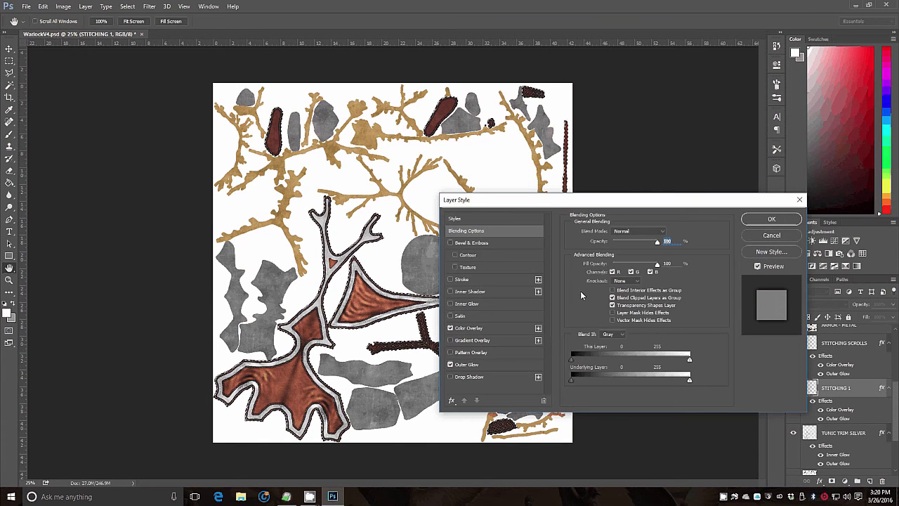
click(477, 327)
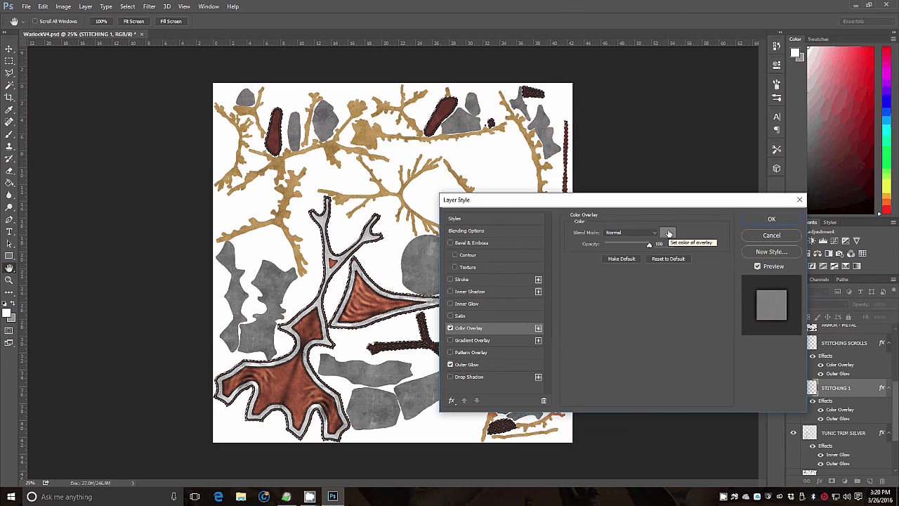
click(668, 233)
click(559, 161)
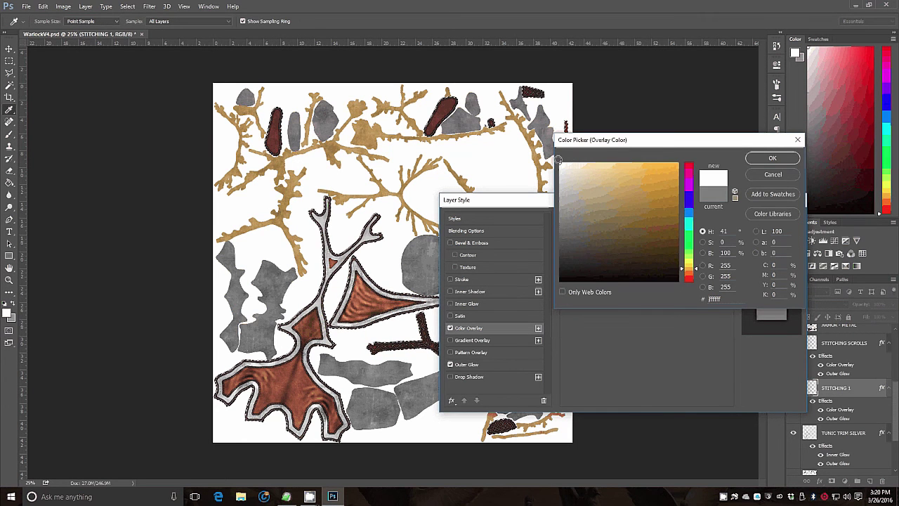
click(772, 159)
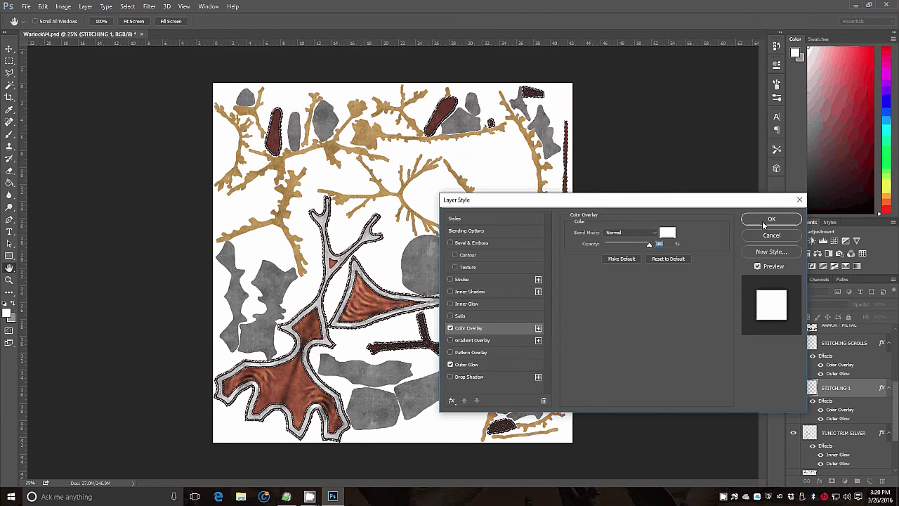
key(Return)
key(g)
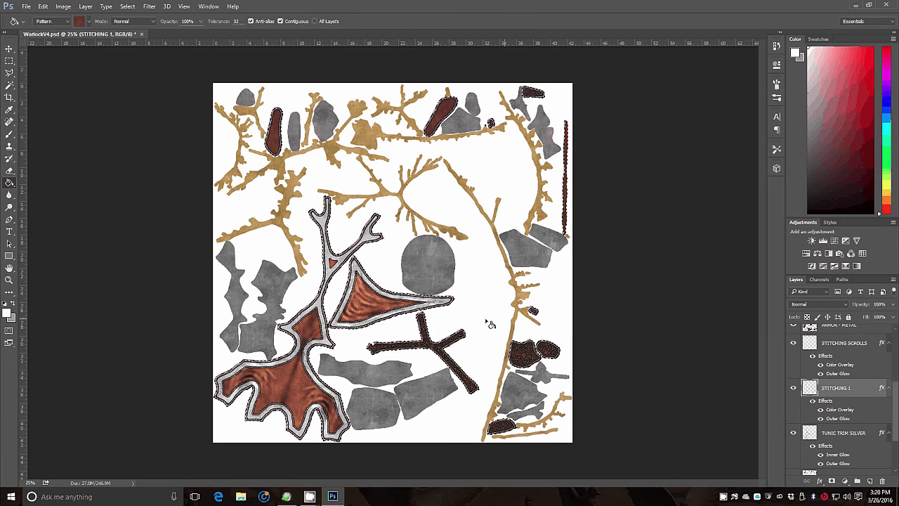
- Change the STITCHING 1 layer's Color Overlay to a reddish brown sampled from the leather fill of the tunic
click(9, 279)
drag(385, 270, 420, 316)
click(420, 316)
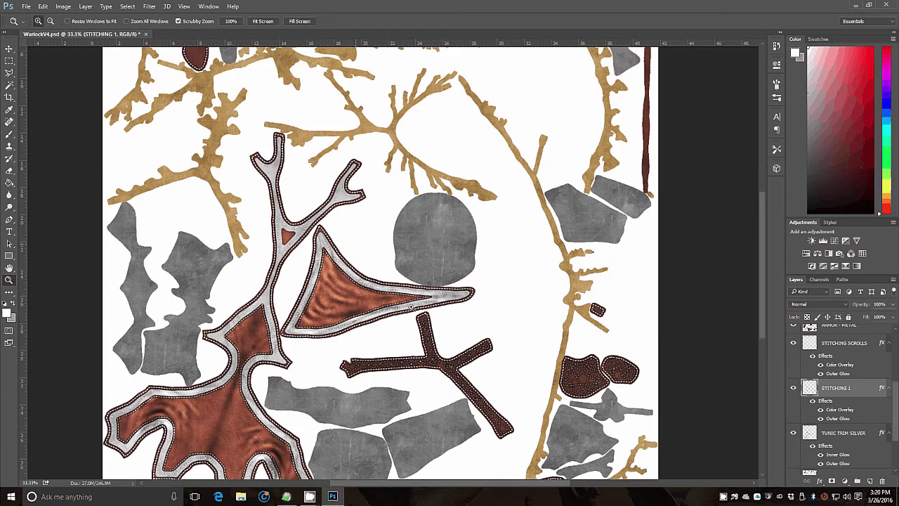
click(411, 305)
click(412, 303)
click(413, 302)
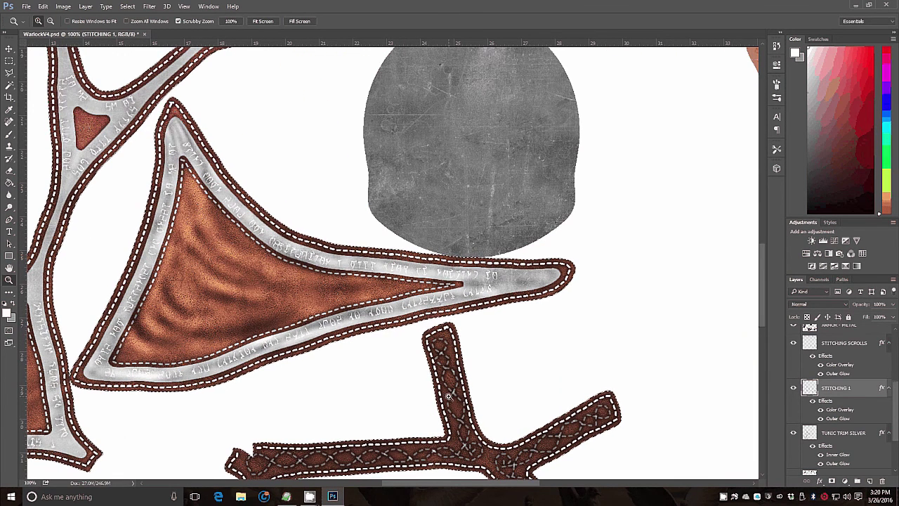
right_click(833, 389)
click(754, 68)
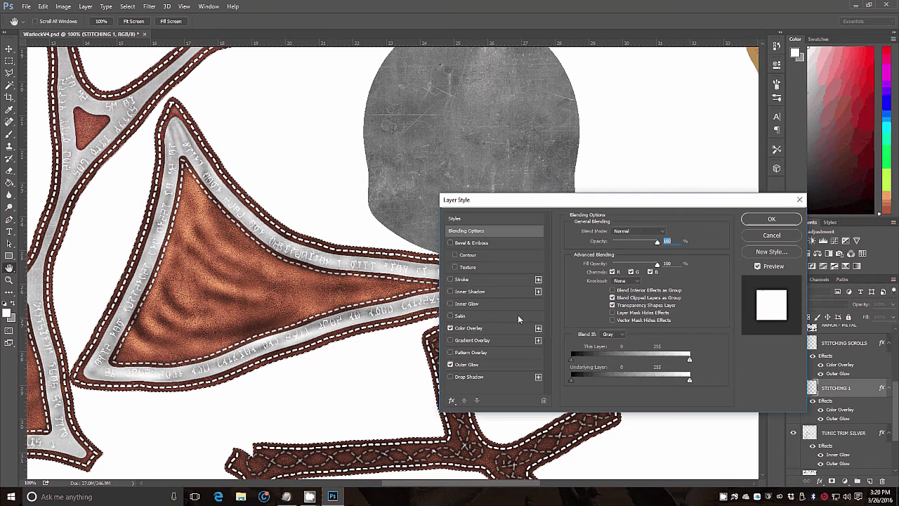
click(518, 327)
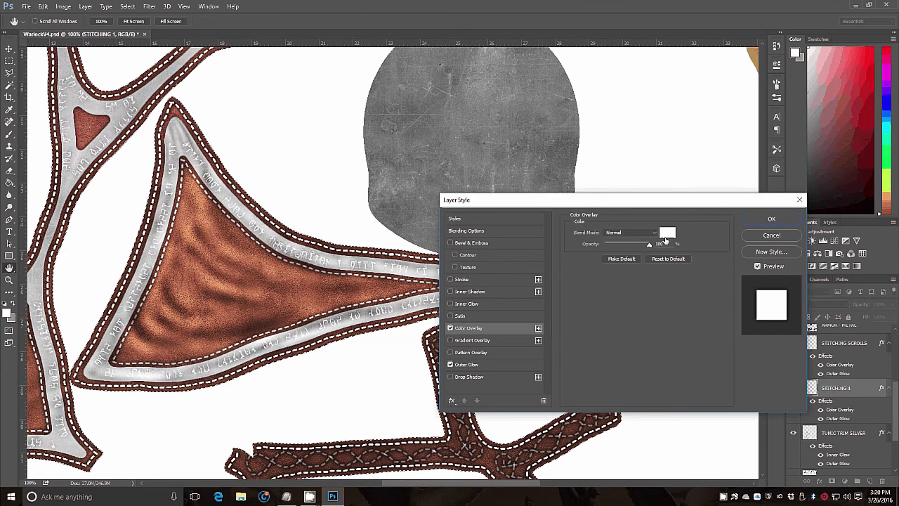
click(666, 234)
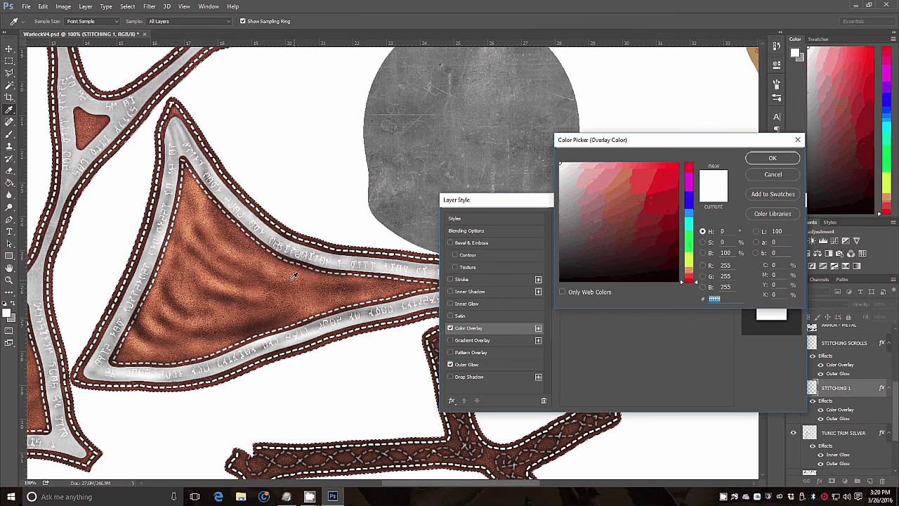
click(277, 271)
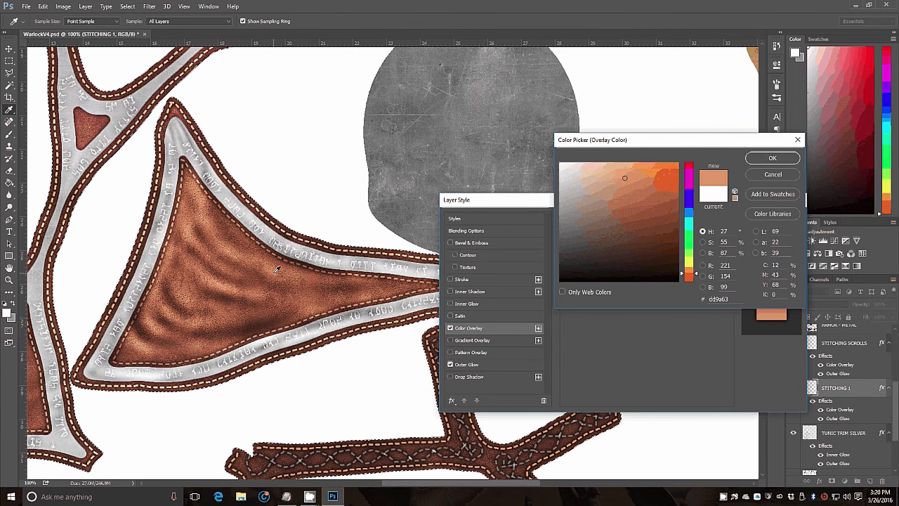
click(261, 278)
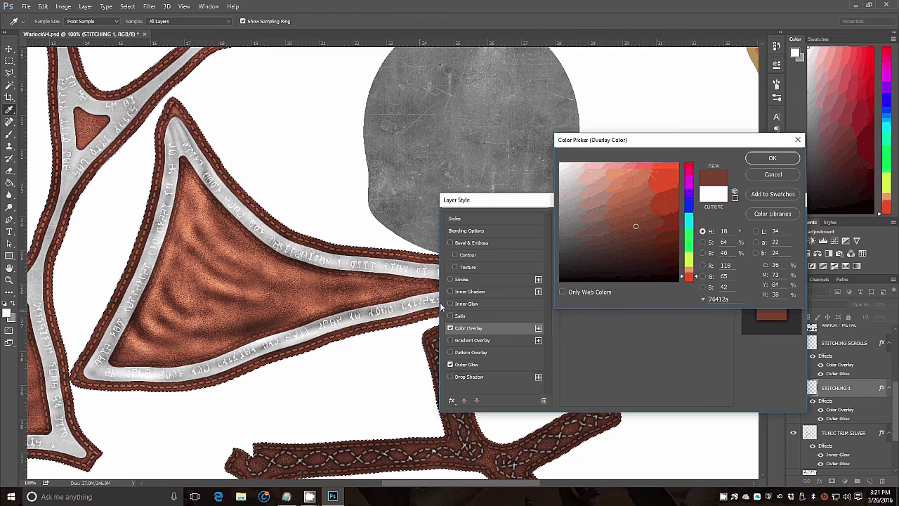
click(772, 158)
click(754, 235)
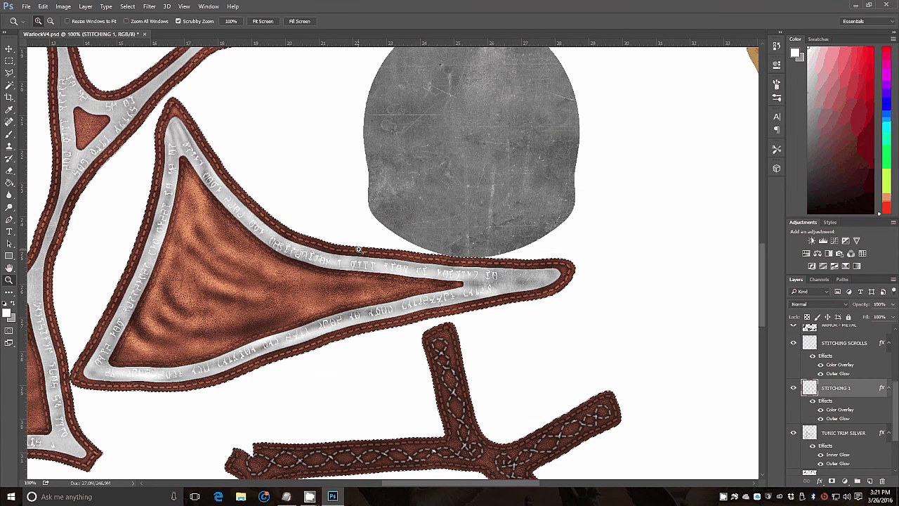
drag(894, 395, 590, 338)
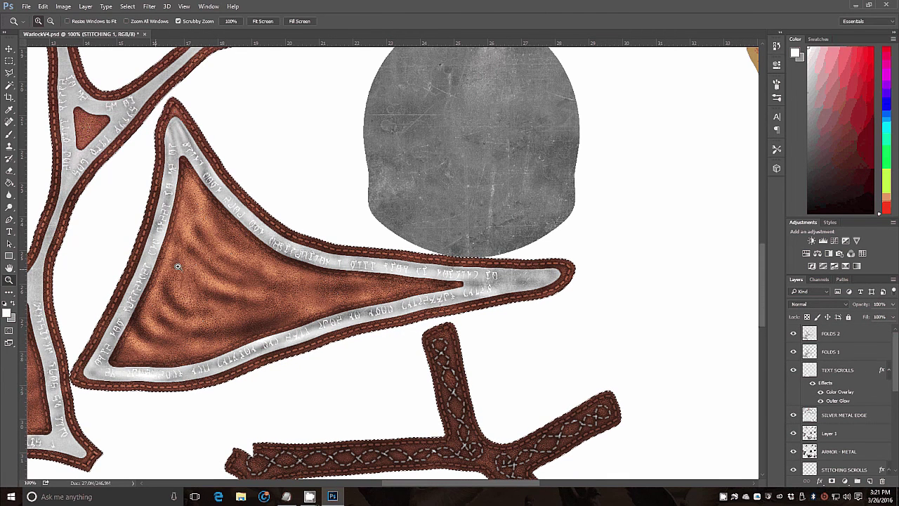
alt+click(247, 266)
alt+click(247, 266)
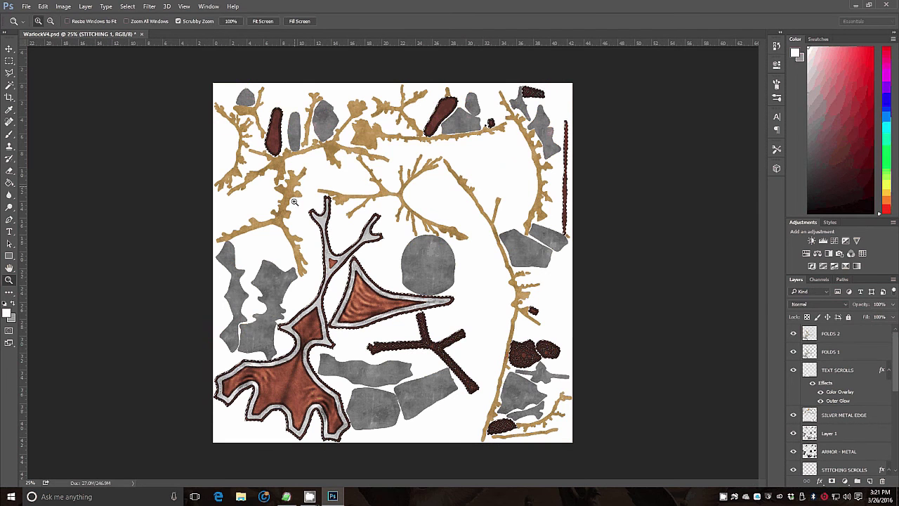